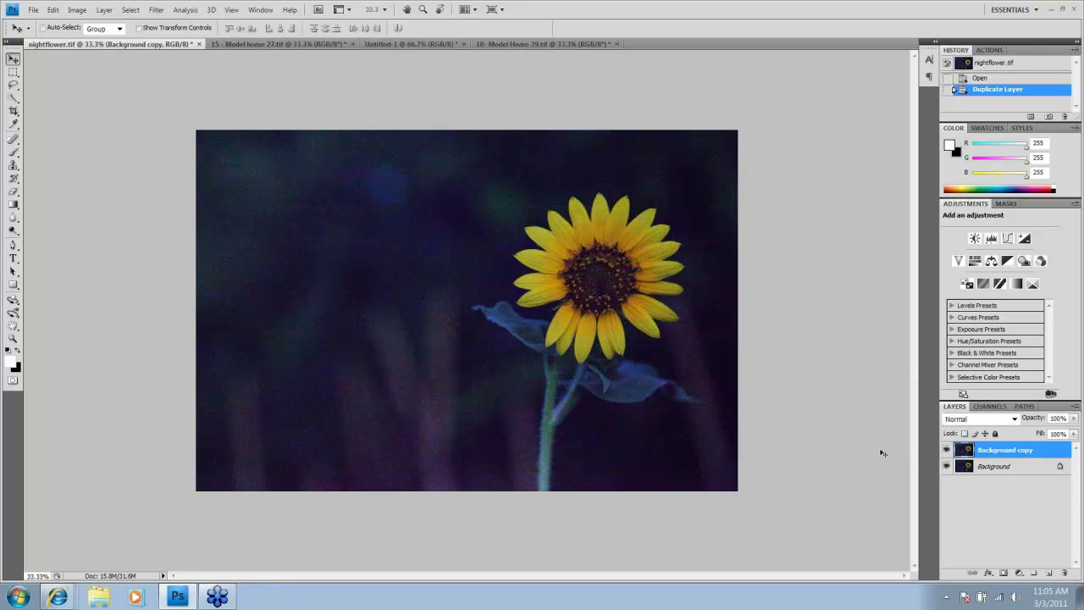
Step: Launch Topaz DeNoise 5 from the Filter menu on the night sunflower layer
{"action": "left_click", "coordinate": [157, 11]}
{"action": "mouse_move", "coordinate": [171, 310]}
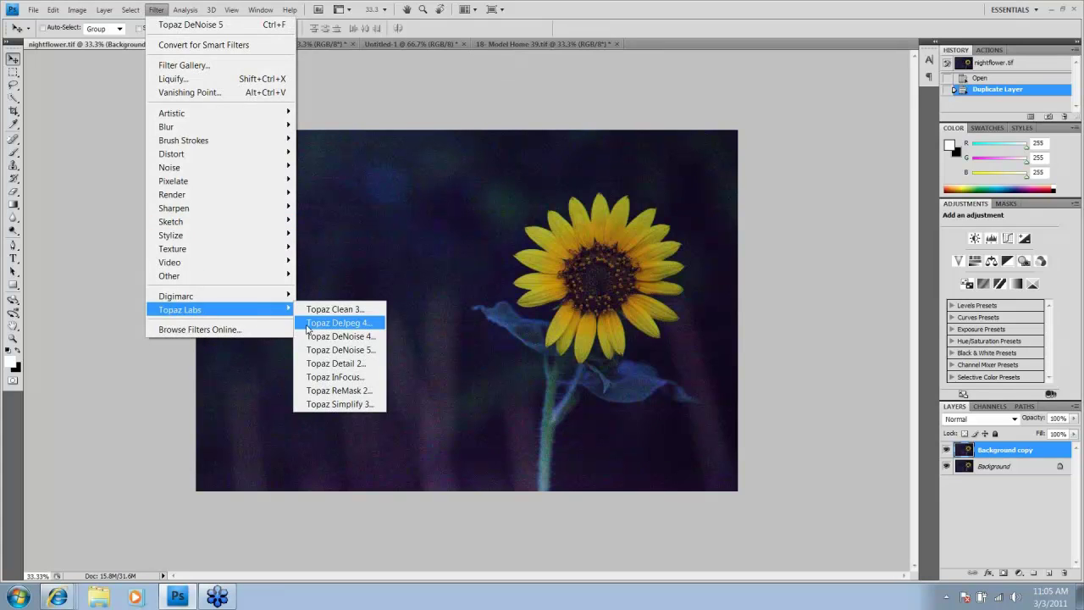
{"action": "left_click", "coordinate": [339, 350]}
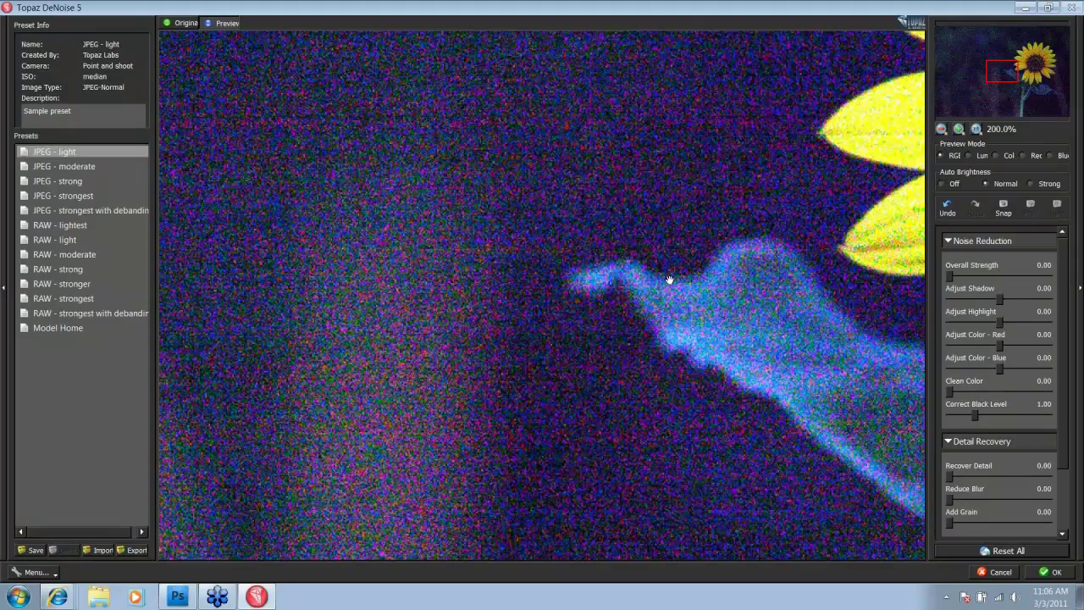
Step: Inspect noise on the flower and dark background, leaving Auto Brightness at Normal
{"action": "left_click_drag", "start_coordinate": [816, 255], "coordinate": [447, 290]}
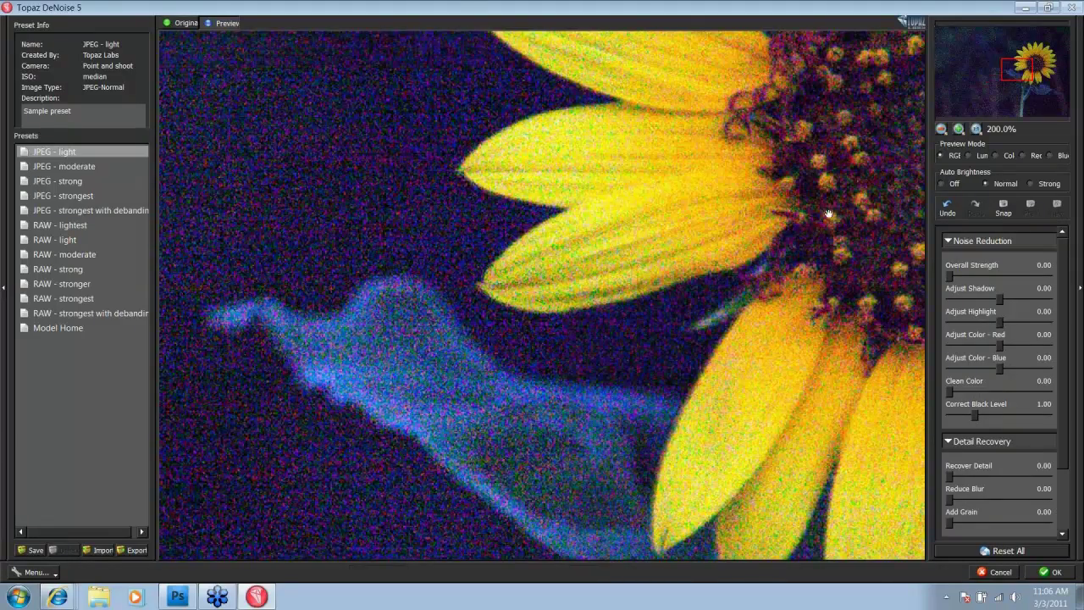
{"action": "left_click_drag", "start_coordinate": [828, 214], "coordinate": [618, 258]}
{"action": "left_click_drag", "start_coordinate": [480, 237], "coordinate": [742, 191]}
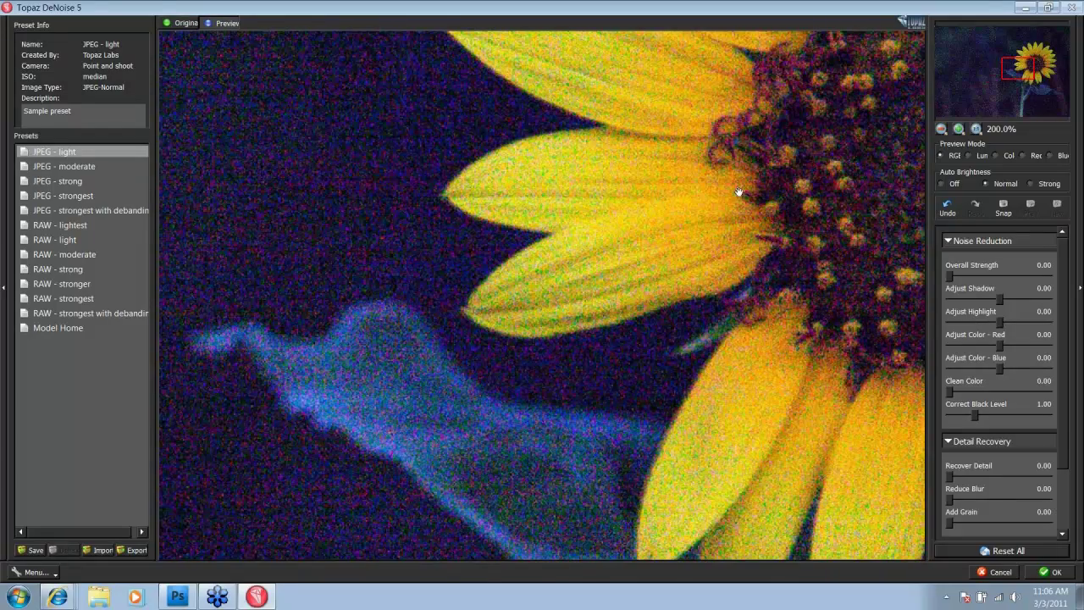
{"action": "left_click", "coordinate": [942, 184]}
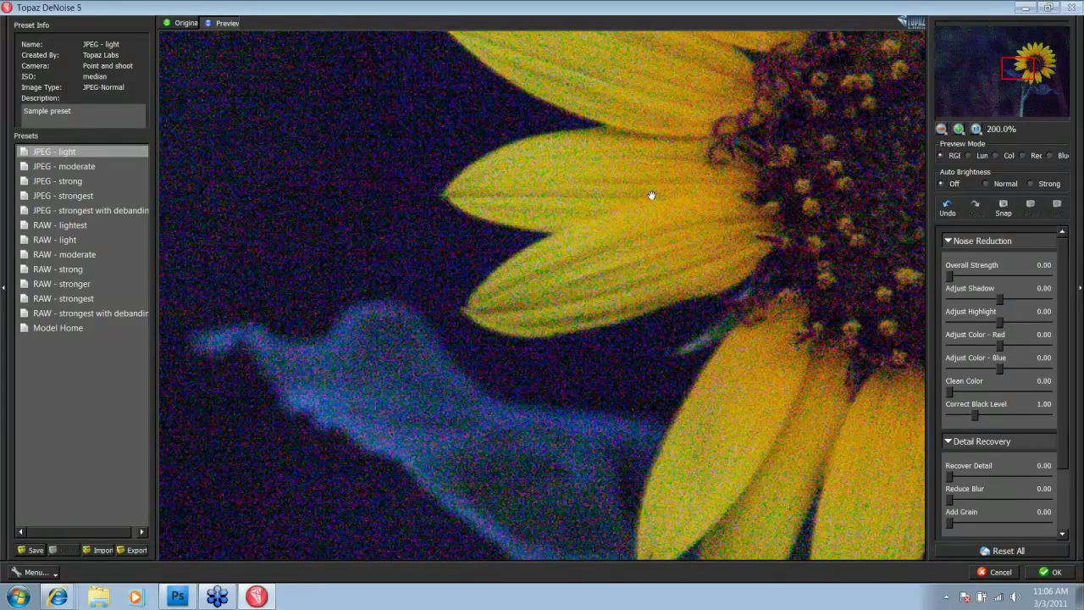
{"action": "left_click", "coordinate": [986, 184]}
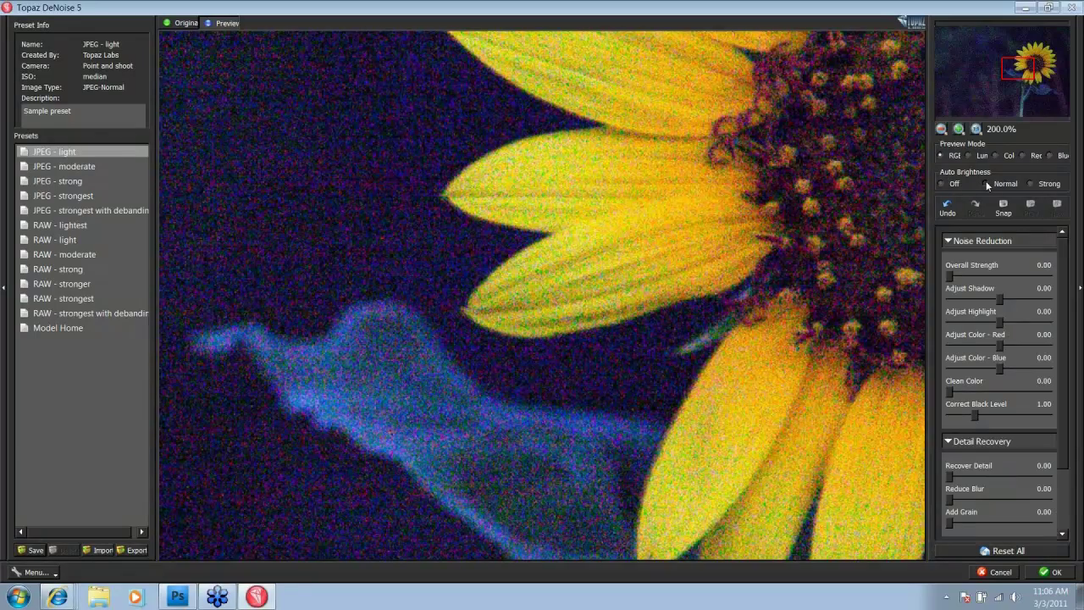
{"action": "left_click_drag", "start_coordinate": [376, 278], "coordinate": [679, 258]}
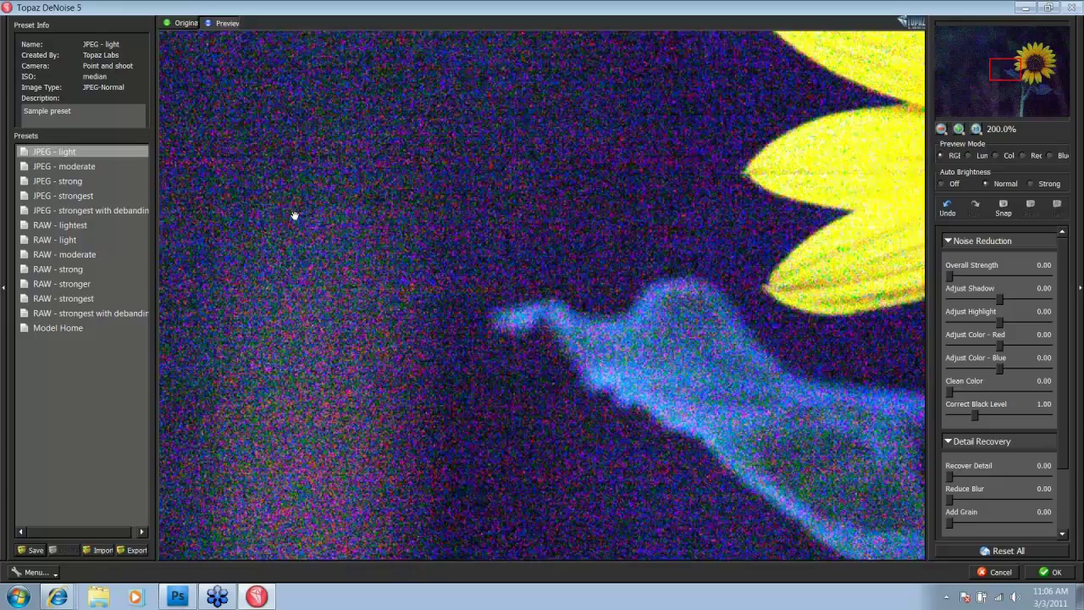
{"action": "left_click_drag", "start_coordinate": [296, 217], "coordinate": [769, 235]}
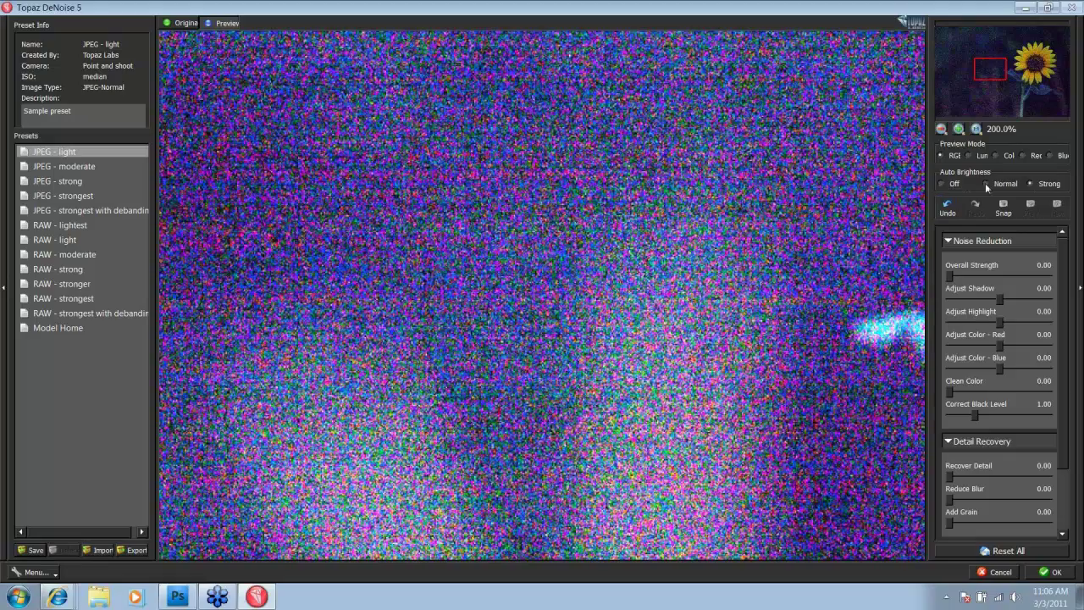
{"action": "left_click", "coordinate": [988, 186]}
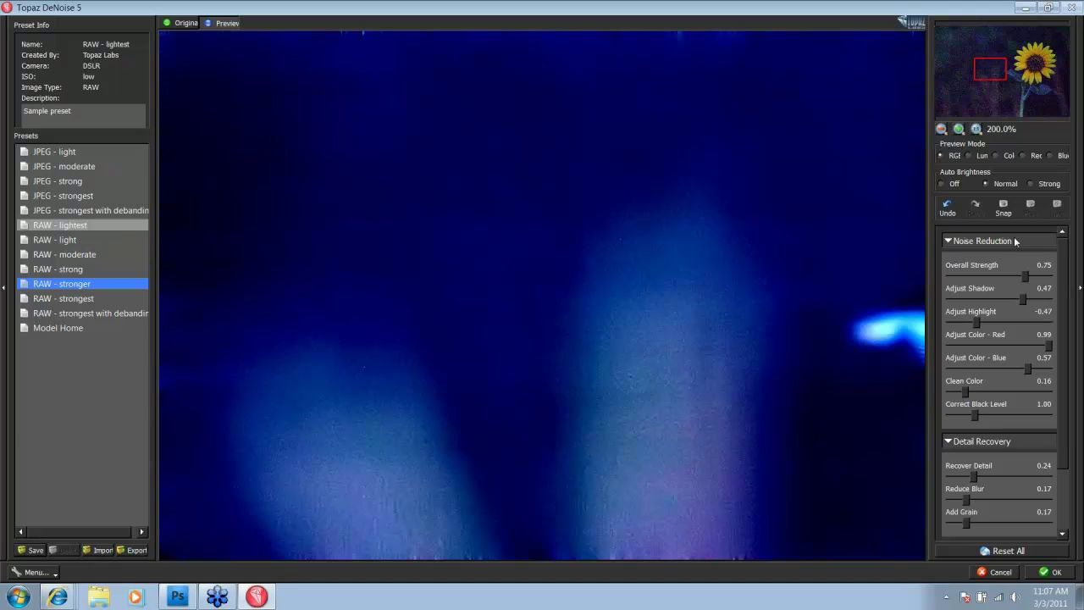
Step: Scroll the RAW - stronger settings panel down to reveal the Debanding controls
{"action": "left_click_drag", "start_coordinate": [1063, 432], "coordinate": [1064, 409]}
{"action": "left_click_drag", "start_coordinate": [1065, 409], "coordinate": [1068, 491]}
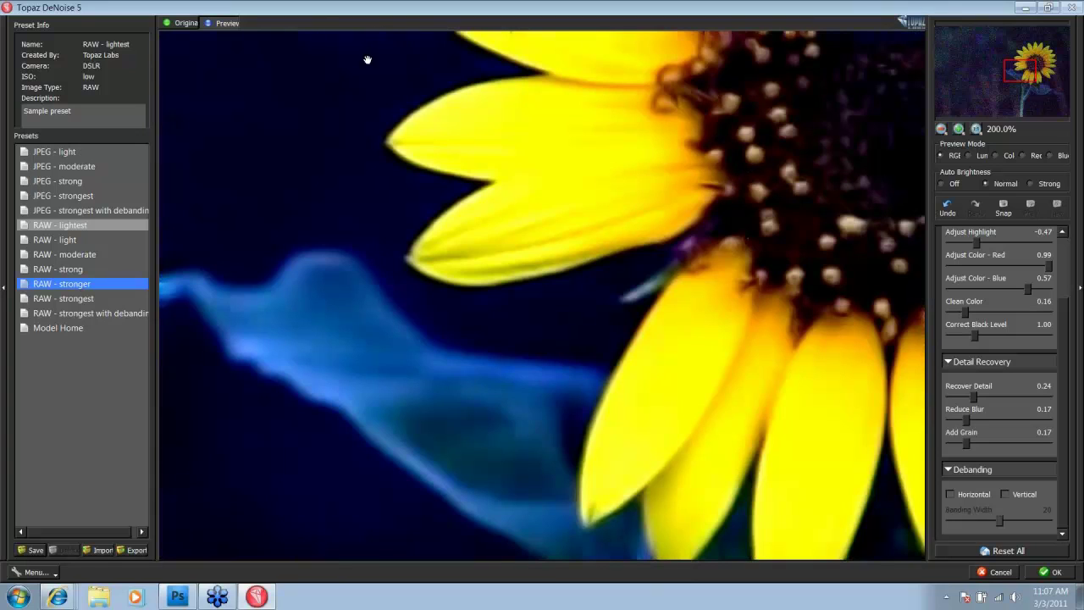
Step: Set Correct Black Level and Recover Detail to 0.00, then frame the upper petals
{"action": "scroll", "coordinate": [1060, 338], "scroll_direction": "up", "scroll_amount": 3}
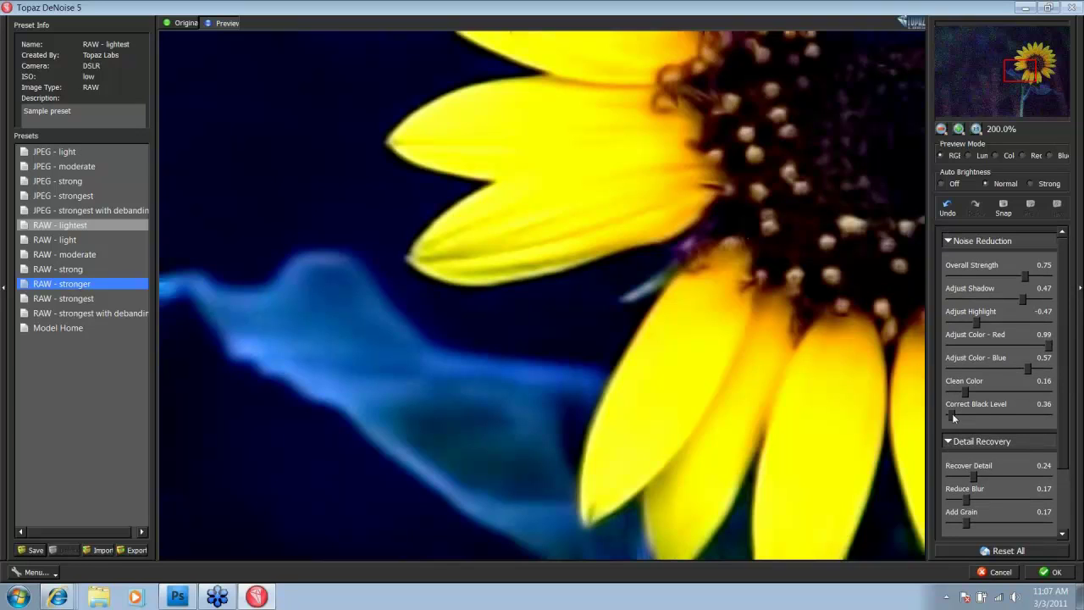
{"action": "left_click_drag", "start_coordinate": [975, 413], "coordinate": [948, 415]}
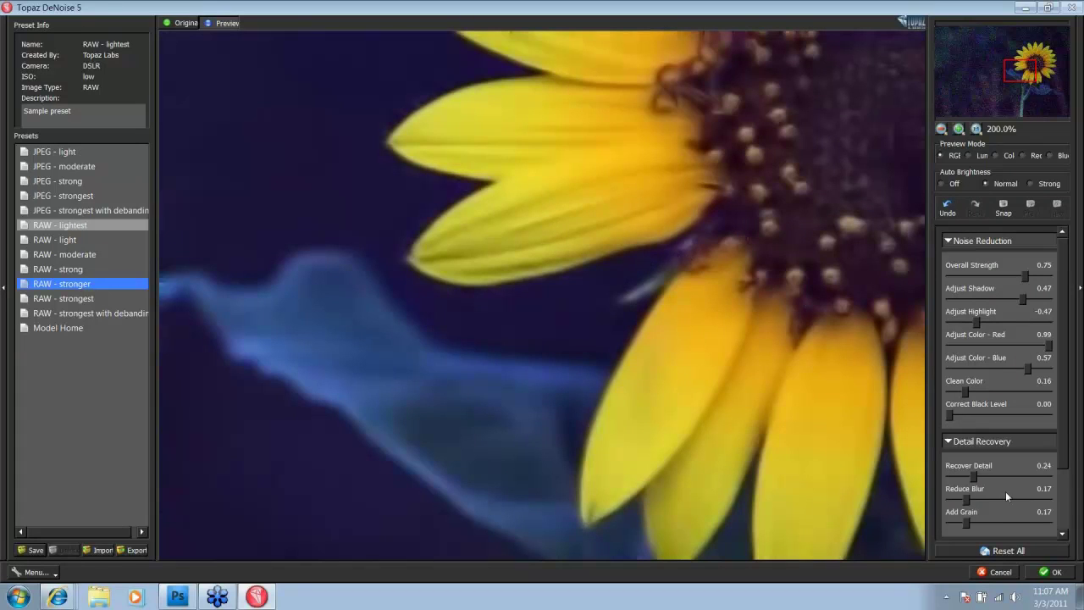
{"action": "left_click_drag", "start_coordinate": [973, 477], "coordinate": [945, 526]}
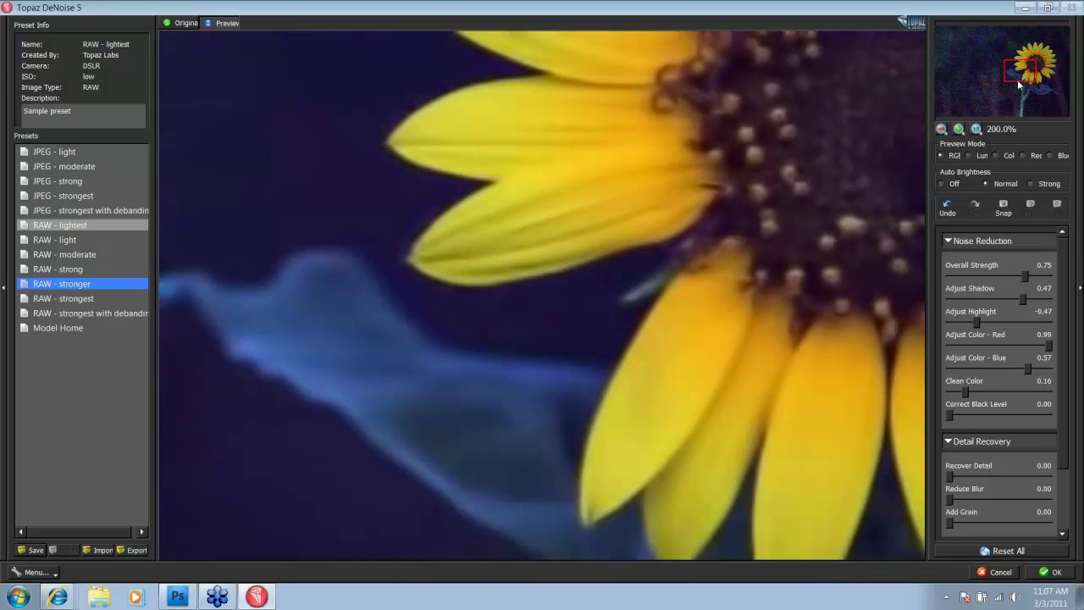
{"action": "left_click_drag", "start_coordinate": [1020, 83], "coordinate": [1022, 68]}
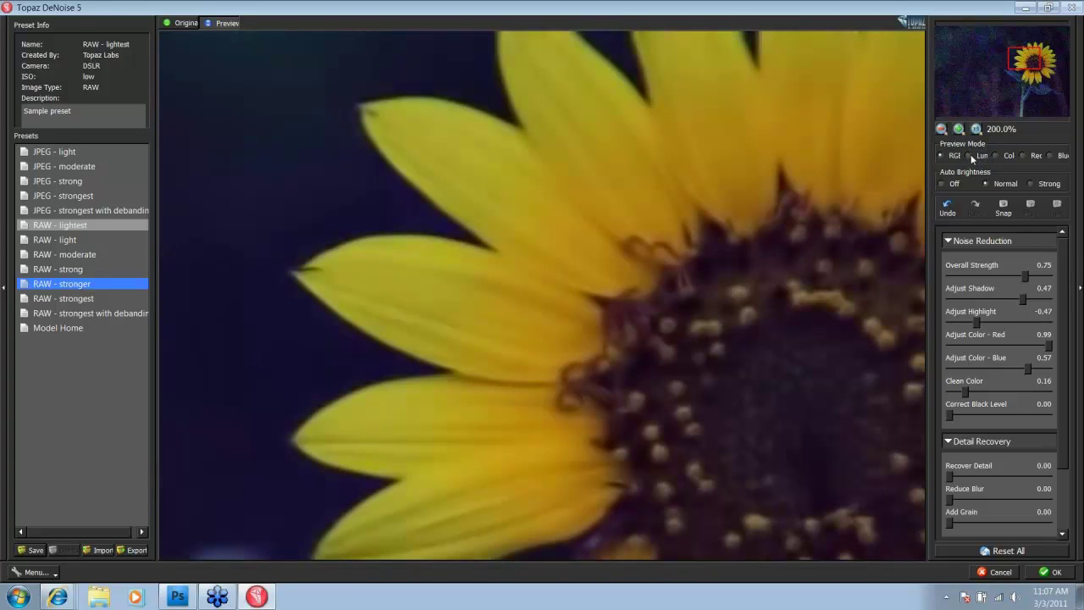
Step: Switch Preview Mode to Lum and check the sunflower head and dark left background
{"action": "left_click", "coordinate": [970, 156]}
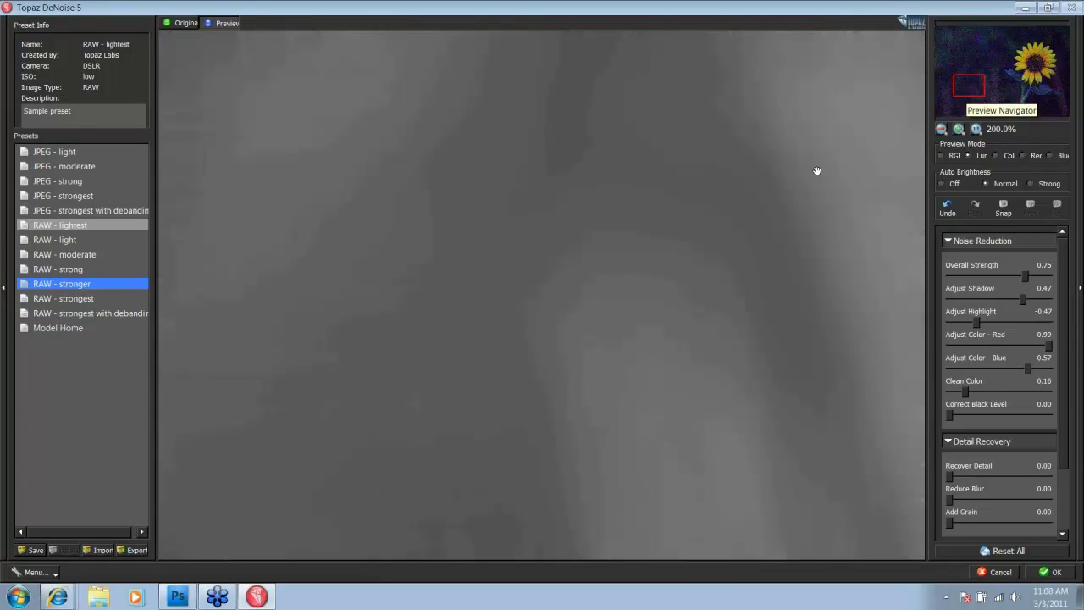
{"action": "left_click_drag", "start_coordinate": [970, 85], "coordinate": [1037, 63]}
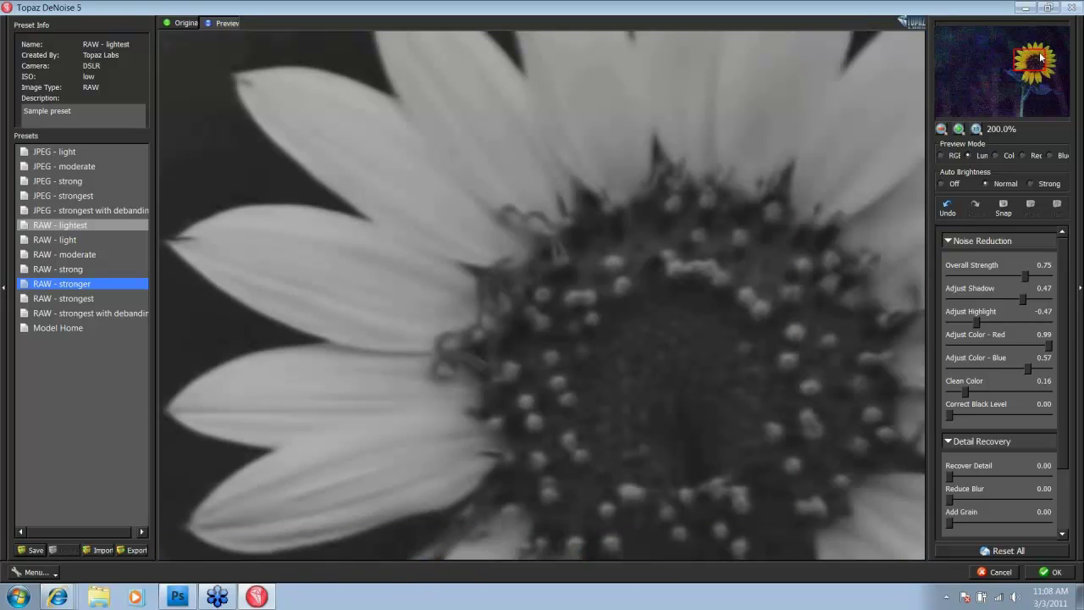
{"action": "left_click_drag", "start_coordinate": [1040, 60], "coordinate": [973, 89]}
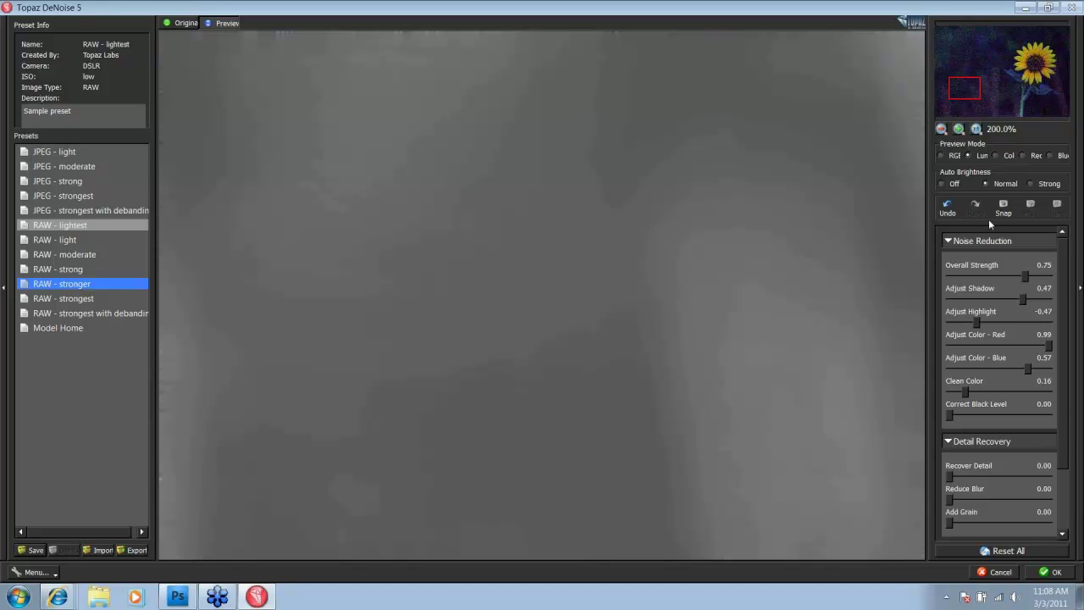
Step: Compare with the original, then set Overall Strength 0.47, Adjust Shadow 0.36, Adjust Highlight -1.00
{"action": "left_click", "coordinate": [751, 188]}
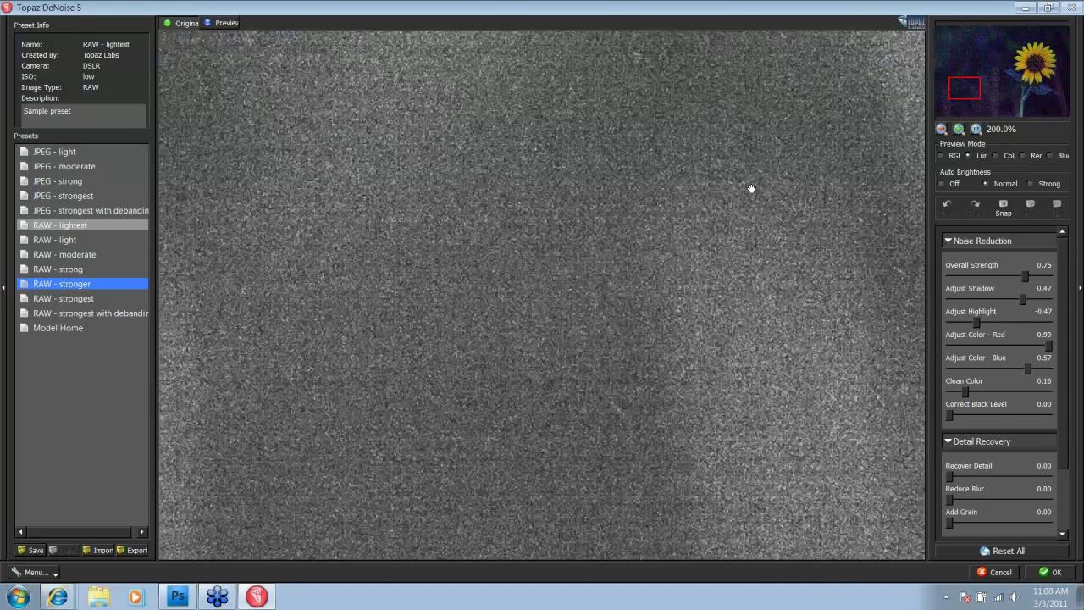
{"action": "left_click", "coordinate": [750, 188]}
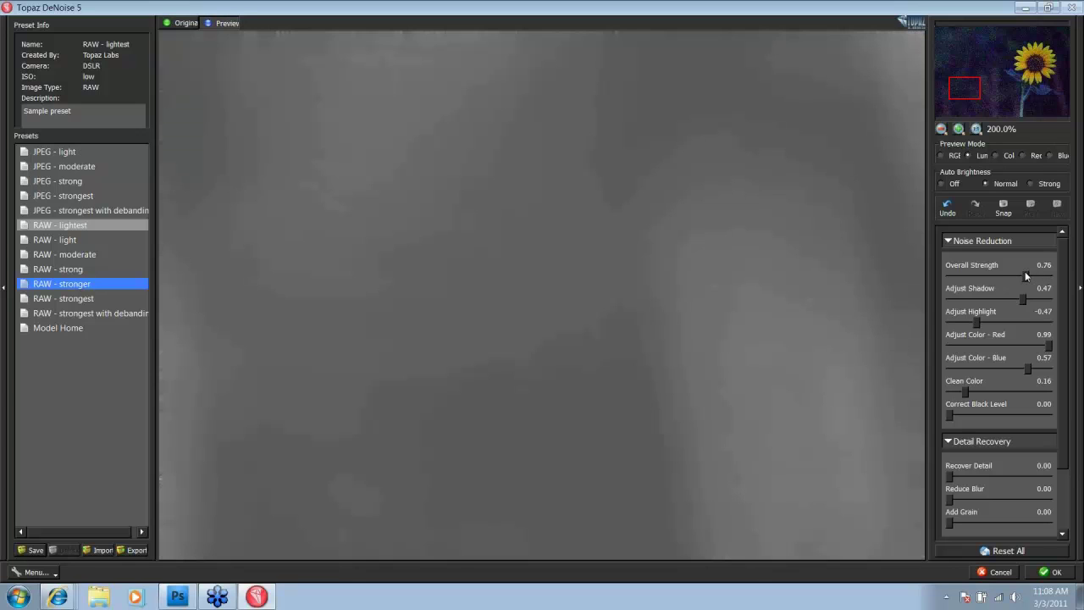
{"action": "left_click_drag", "start_coordinate": [1024, 275], "coordinate": [995, 276]}
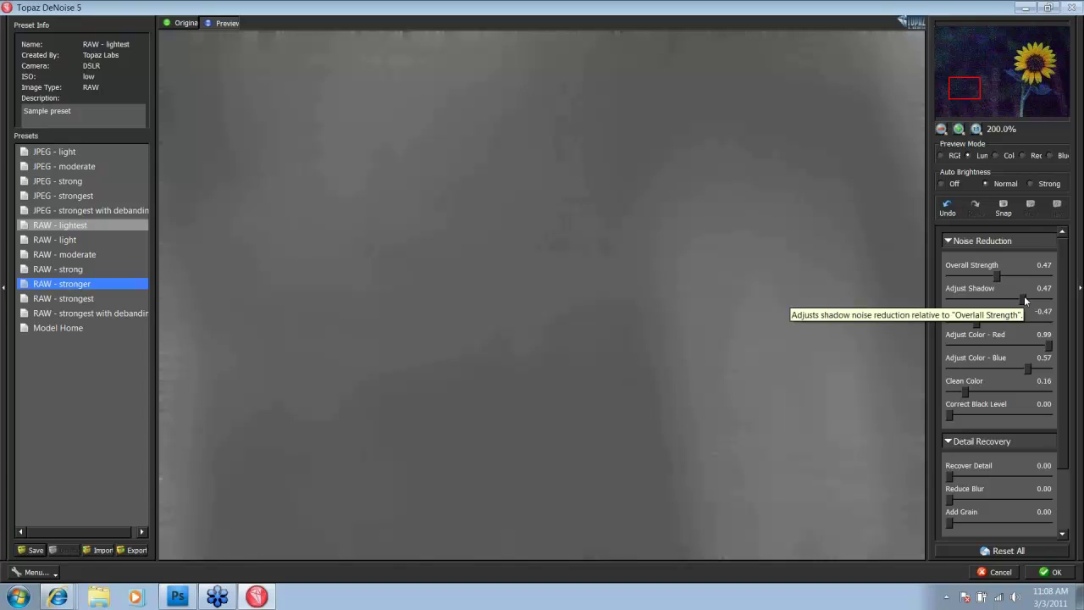
{"action": "left_click_drag", "start_coordinate": [1024, 300], "coordinate": [1020, 302]}
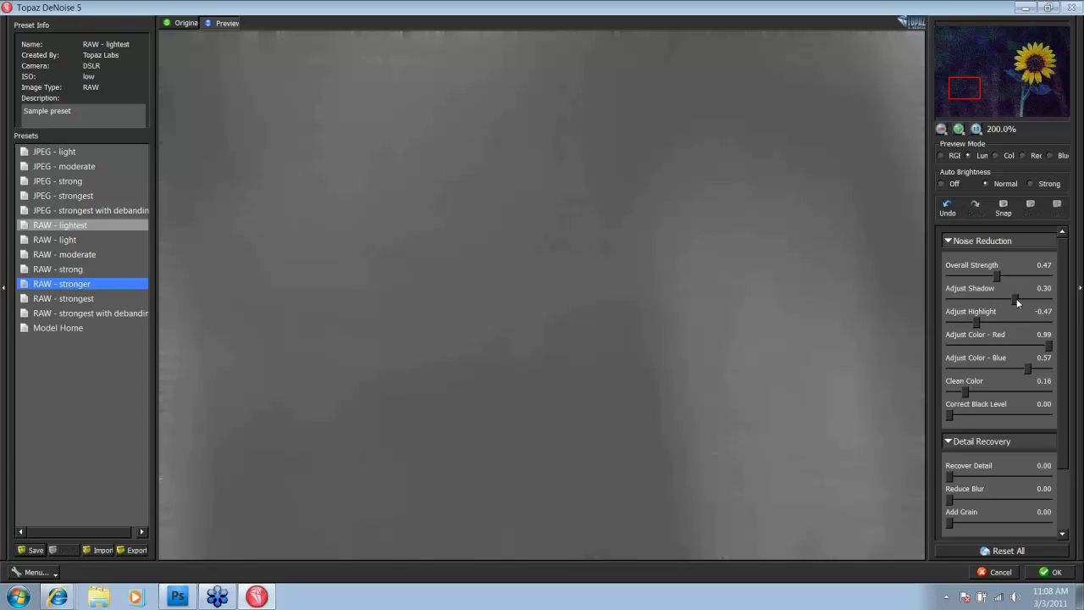
{"action": "left_click_drag", "start_coordinate": [1016, 303], "coordinate": [1019, 302]}
{"action": "left_click_drag", "start_coordinate": [975, 322], "coordinate": [947, 326]}
Step: Preview the red channel, lower Adjust Color - Red to 0.55, and compare with the original
{"action": "left_click", "coordinate": [1023, 156]}
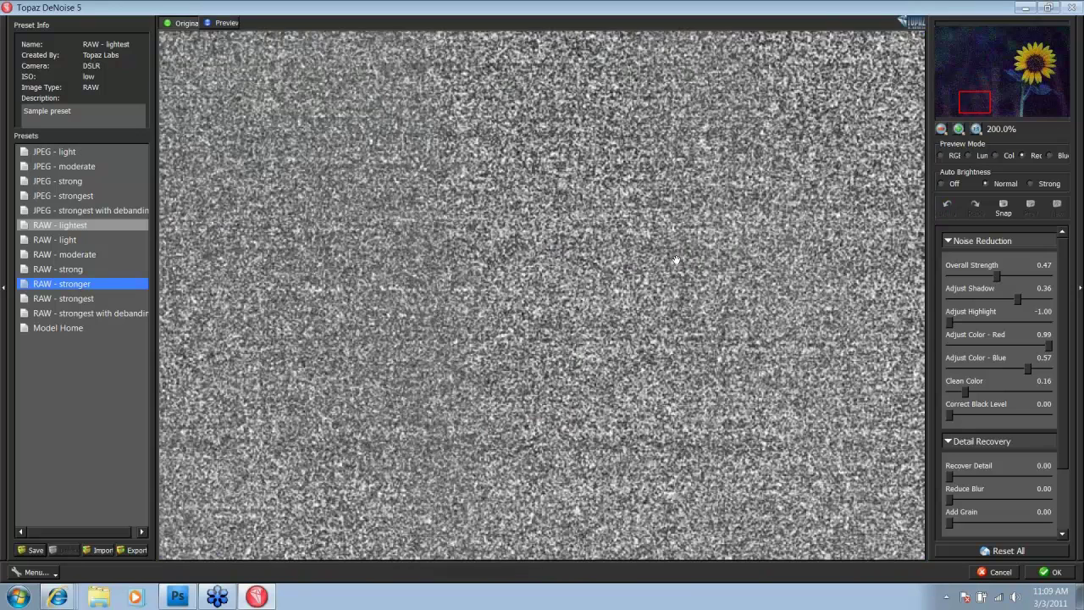
{"action": "left_click", "coordinate": [675, 260]}
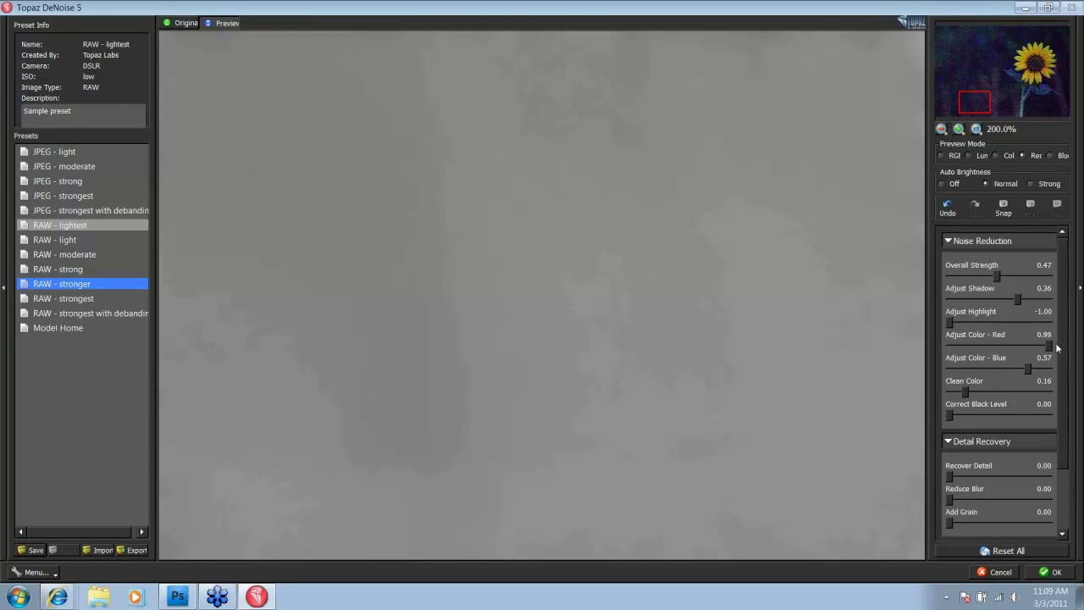
{"action": "left_click_drag", "start_coordinate": [1049, 347], "coordinate": [1025, 346]}
{"action": "left_click_drag", "start_coordinate": [550, 83], "coordinate": [542, 110]}
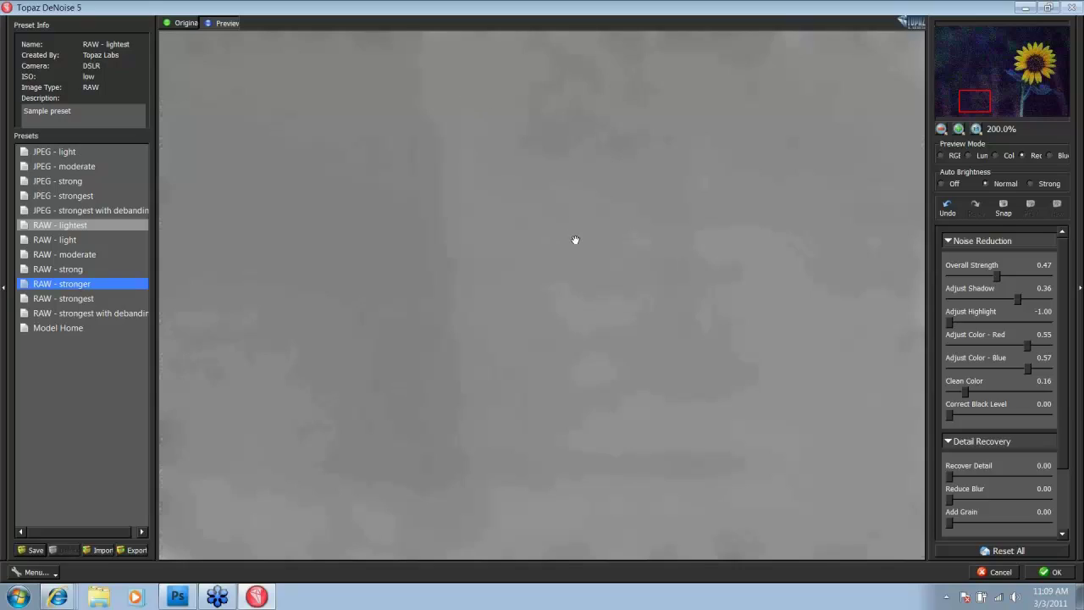
{"action": "left_click", "coordinate": [576, 240]}
{"action": "left_click", "coordinate": [653, 220]}
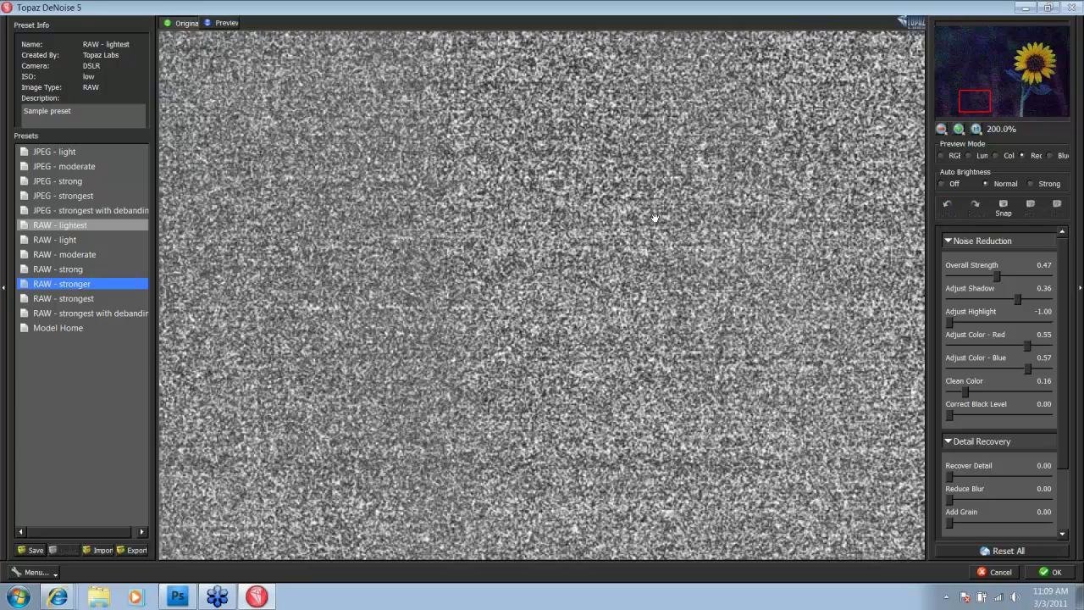
Step: In Blue preview mode, set Adjust Color - Blue to 0.01 and Clean Color to 0.21
{"action": "left_click", "coordinate": [643, 242]}
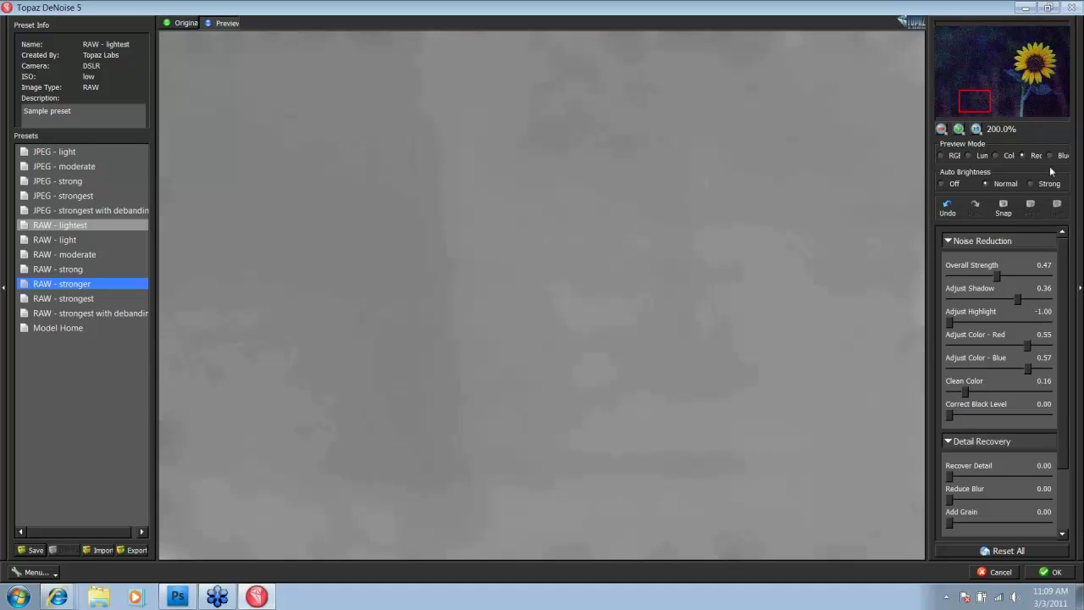
{"action": "left_click", "coordinate": [1049, 155]}
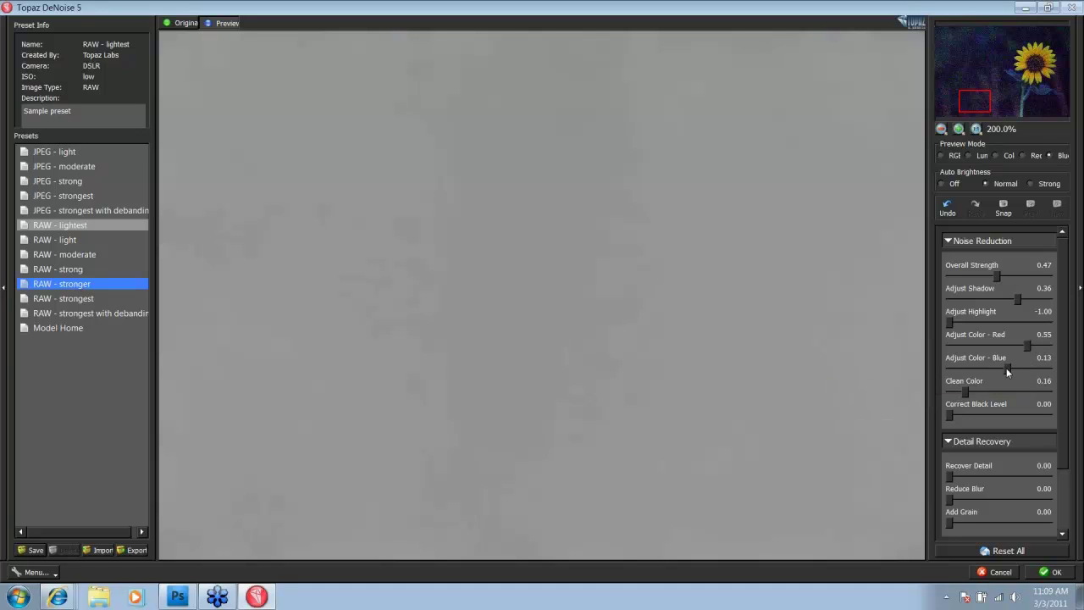
{"action": "left_click_drag", "start_coordinate": [1001, 371], "coordinate": [999, 371]}
{"action": "left_click", "coordinate": [733, 251]}
{"action": "left_click", "coordinate": [734, 250]}
{"action": "left_click_drag", "start_coordinate": [965, 395], "coordinate": [972, 396]}
Step: Return Preview Mode to RGB and pan the preview to the image's bottom edge
{"action": "scroll", "coordinate": [1068, 394], "scroll_direction": "down", "scroll_amount": 1}
{"action": "scroll", "coordinate": [1058, 395], "scroll_direction": "down", "scroll_amount": 2}
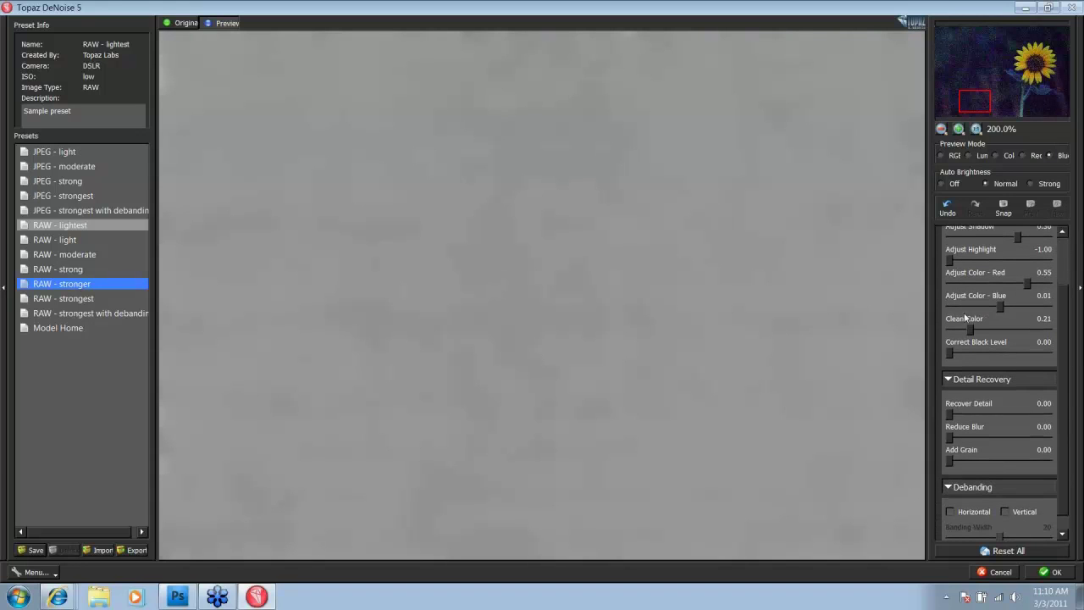
{"action": "left_click", "coordinate": [942, 156]}
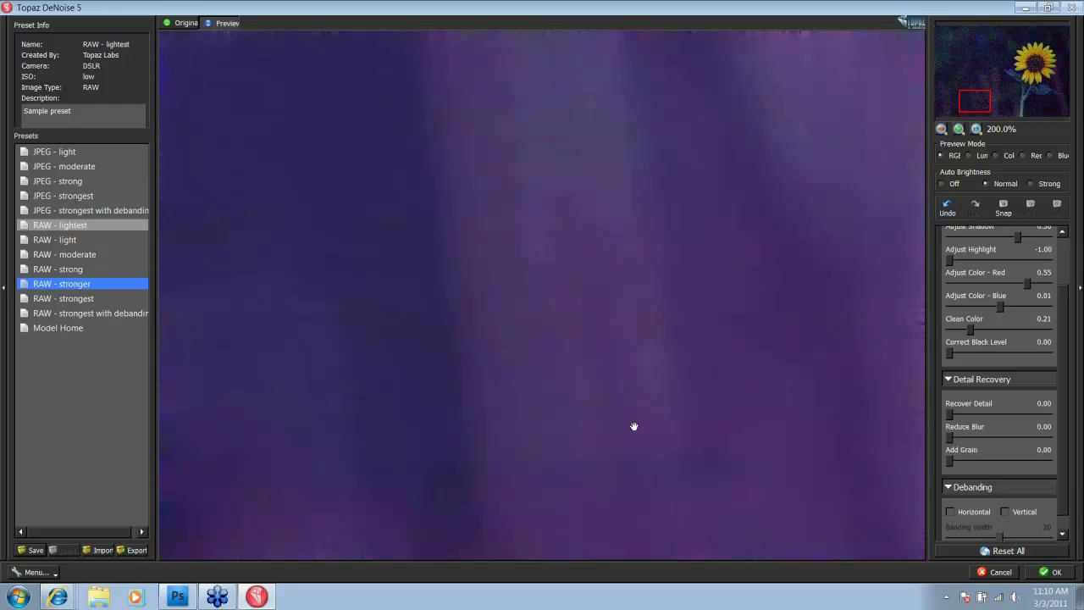
{"action": "left_click_drag", "start_coordinate": [979, 107], "coordinate": [974, 121]}
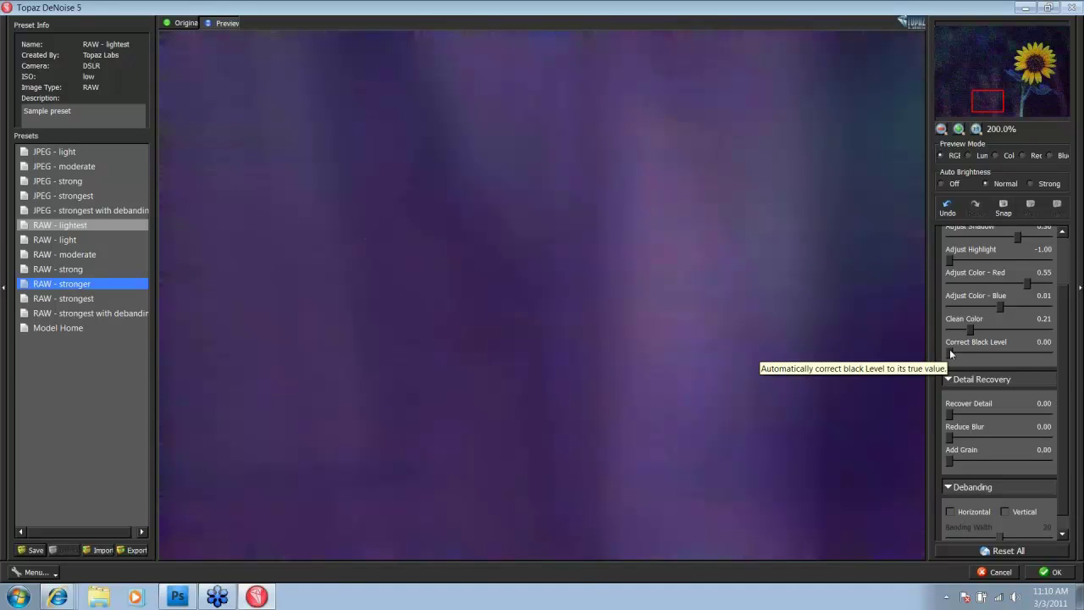
Step: Raise Correct Black Level to 0.97, compare on the petals, then settle at 0.76
{"action": "left_click_drag", "start_coordinate": [949, 350], "coordinate": [963, 354]}
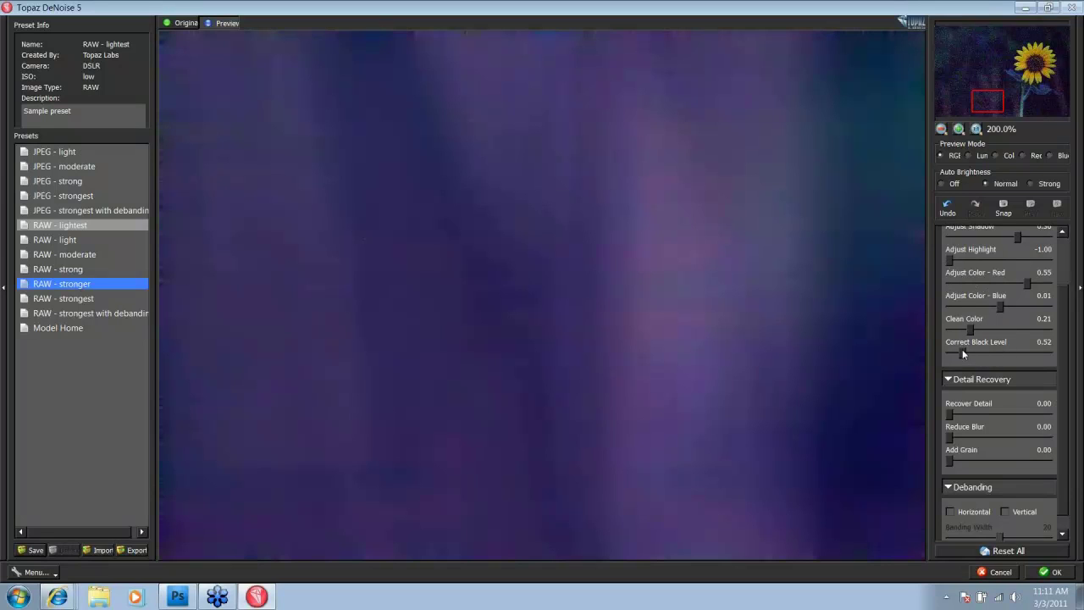
{"action": "left_click_drag", "start_coordinate": [964, 348], "coordinate": [973, 349]}
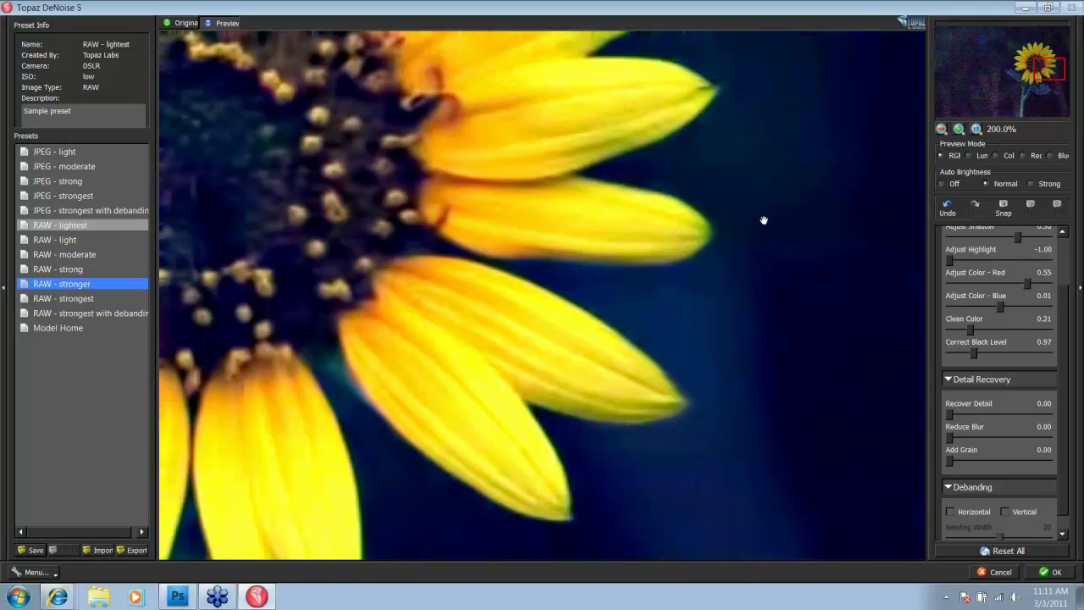
{"action": "left_click", "coordinate": [515, 197]}
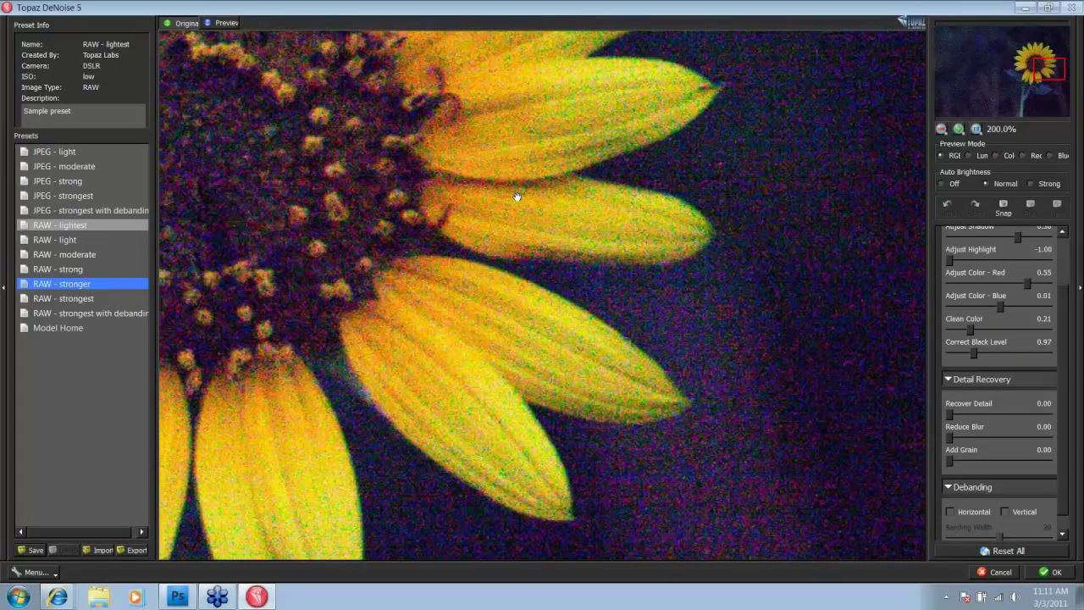
{"action": "left_click_drag", "start_coordinate": [515, 197], "coordinate": [518, 194]}
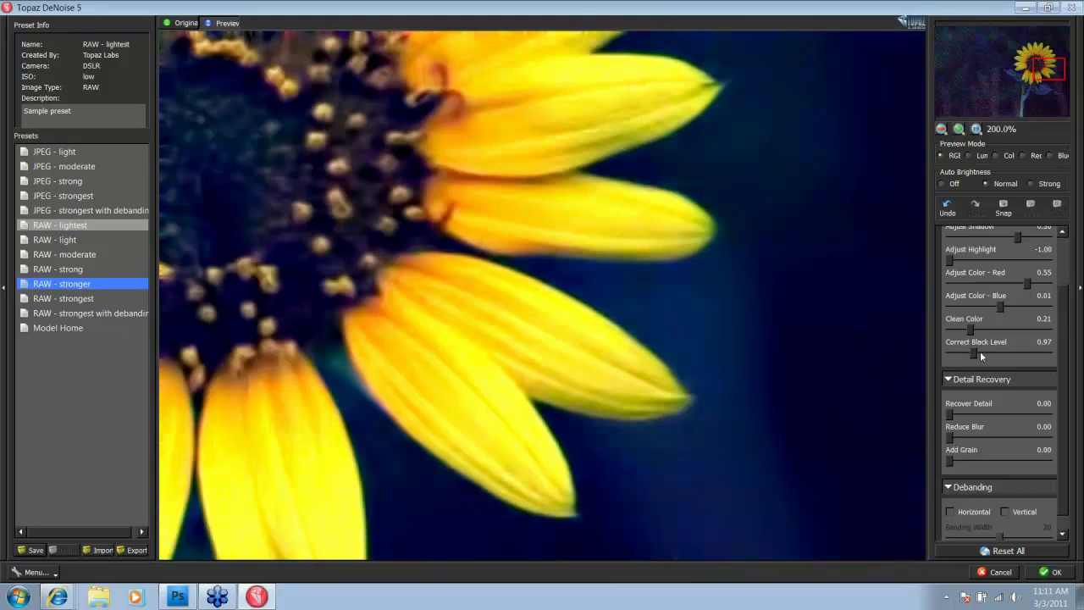
{"action": "left_click_drag", "start_coordinate": [975, 354], "coordinate": [972, 355]}
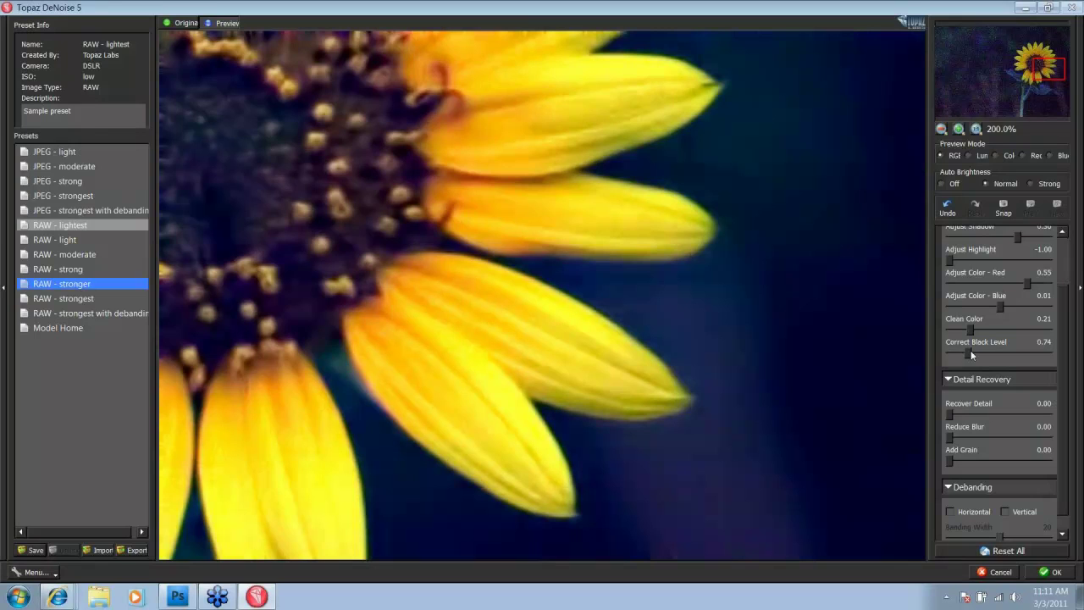
{"action": "left_click_drag", "start_coordinate": [971, 354], "coordinate": [970, 352]}
Step: Enable Horizontal and Vertical debanding and compare the dark background with the original at 100%
{"action": "left_click", "coordinate": [949, 511]}
{"action": "left_click", "coordinate": [1004, 512]}
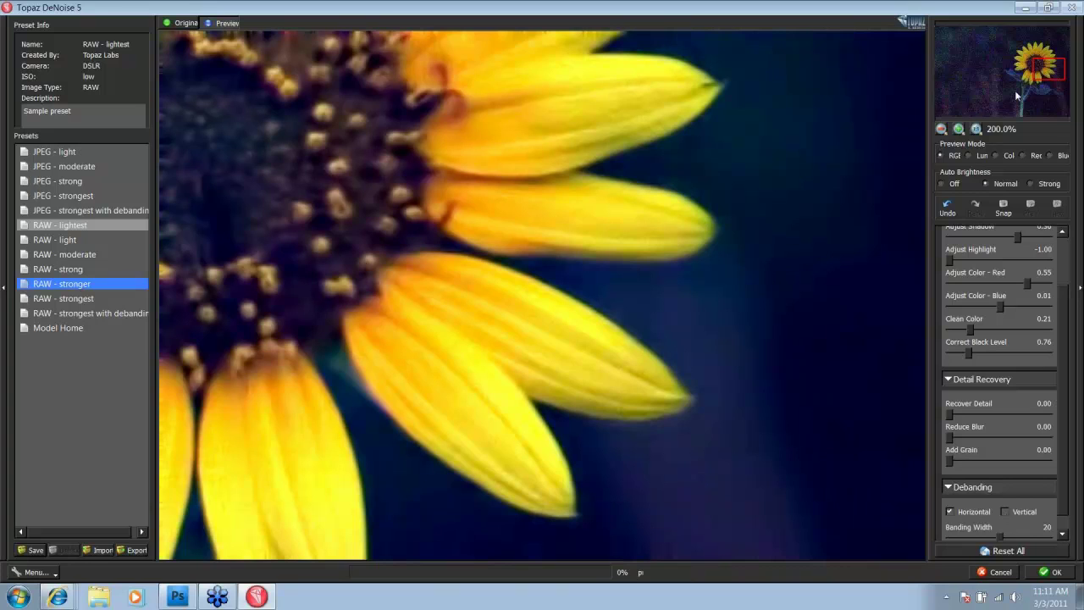
{"action": "left_click", "coordinate": [942, 129]}
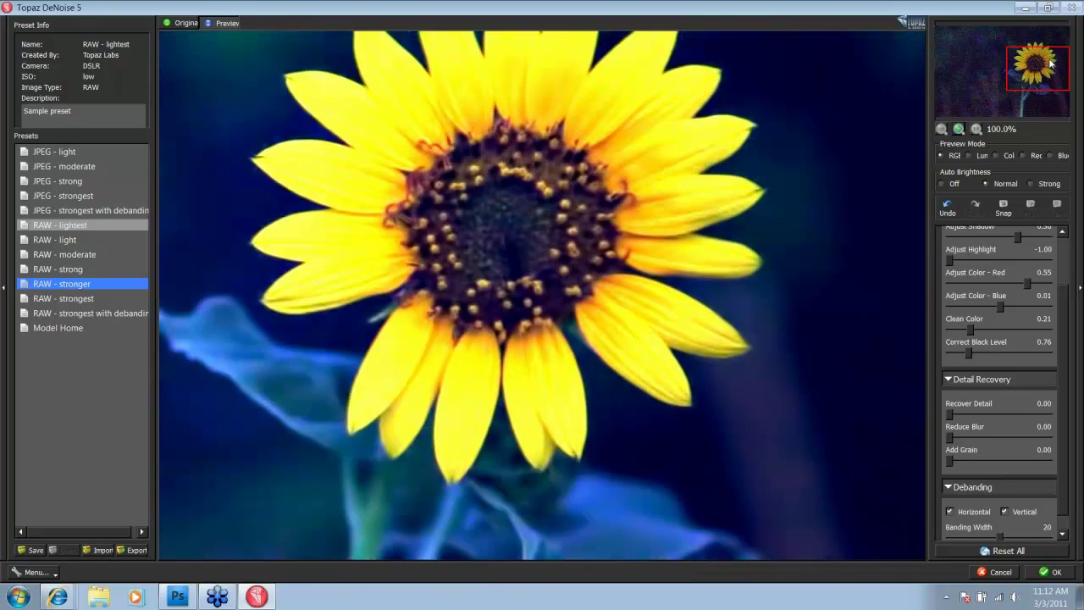
{"action": "left_click_drag", "start_coordinate": [1050, 64], "coordinate": [982, 99]}
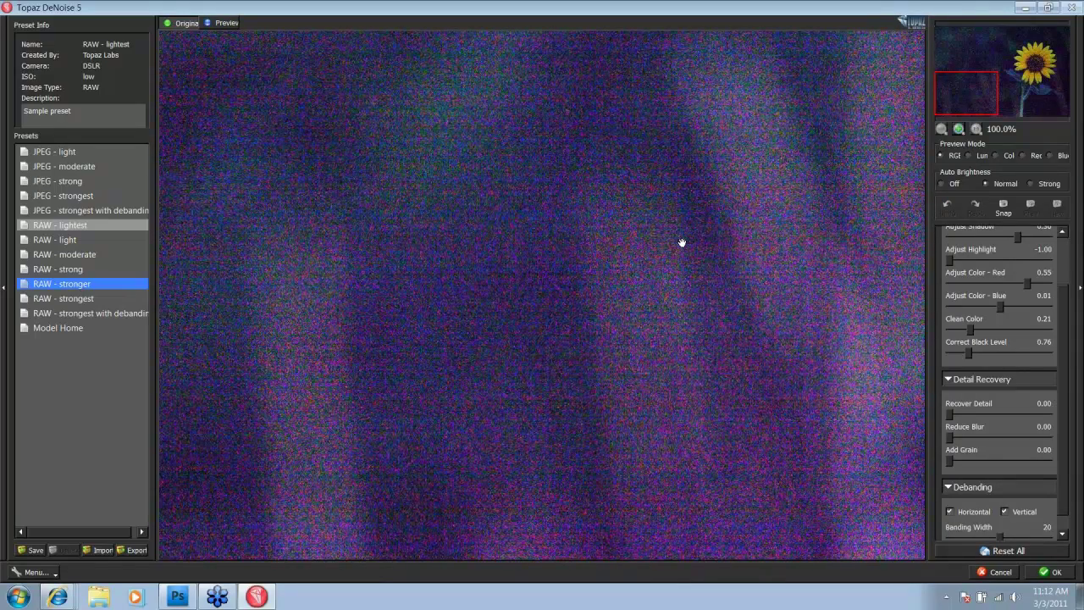
{"action": "left_click", "coordinate": [682, 243]}
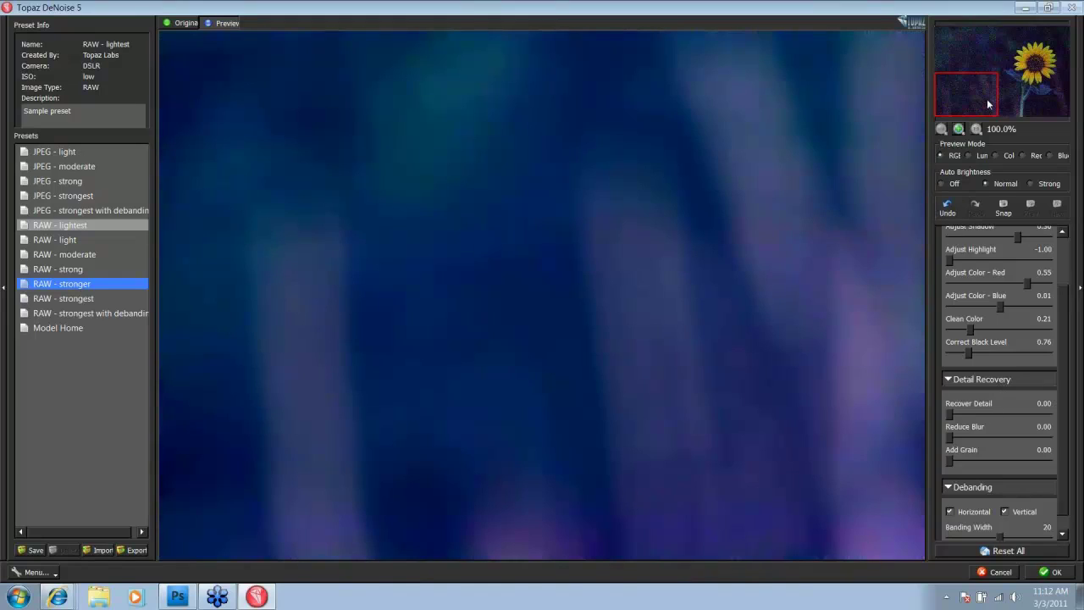
Step: Frame the sunflower head and set Auto Brightness to Off for its true night exposure
{"action": "left_click_drag", "start_coordinate": [987, 104], "coordinate": [1081, 89]}
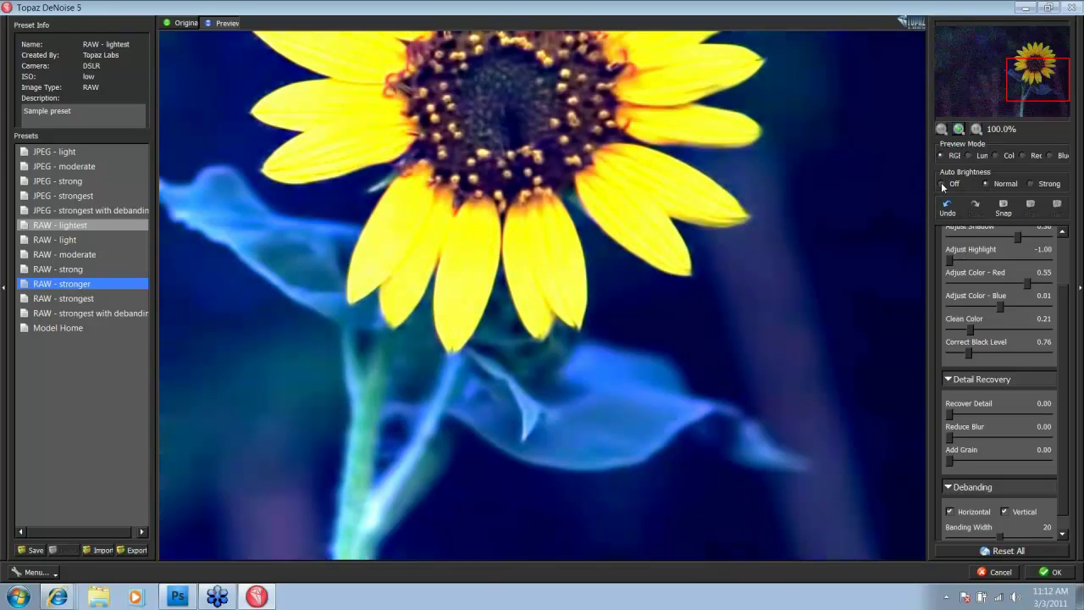
{"action": "left_click", "coordinate": [944, 185]}
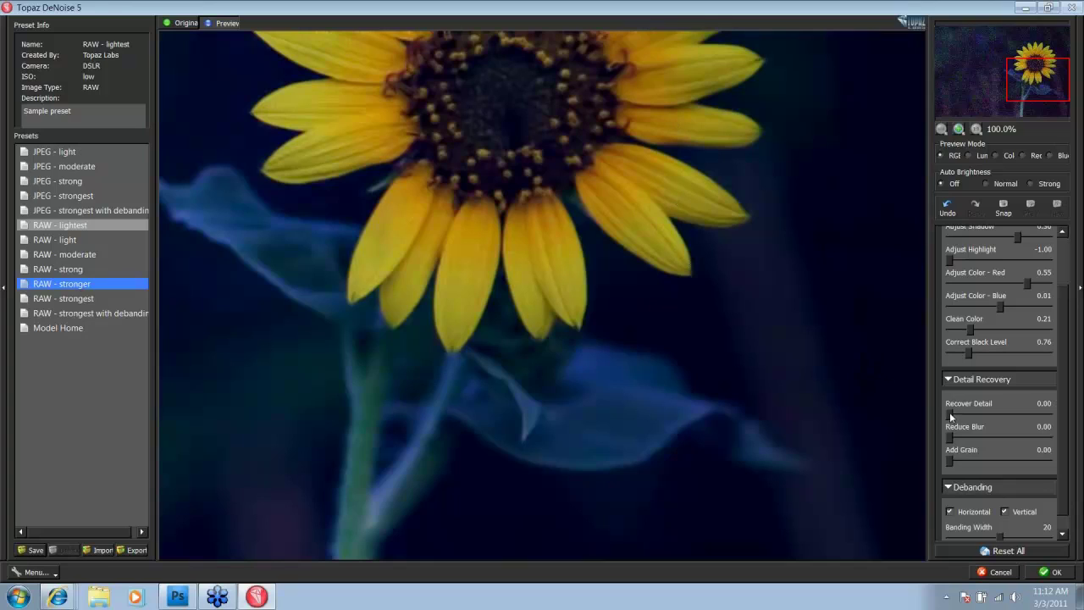
Step: Raise Recover Detail to 0.49, compare with the original, then set Reduce Blur to 0.08
{"action": "left_click_drag", "start_coordinate": [950, 415], "coordinate": [995, 420]}
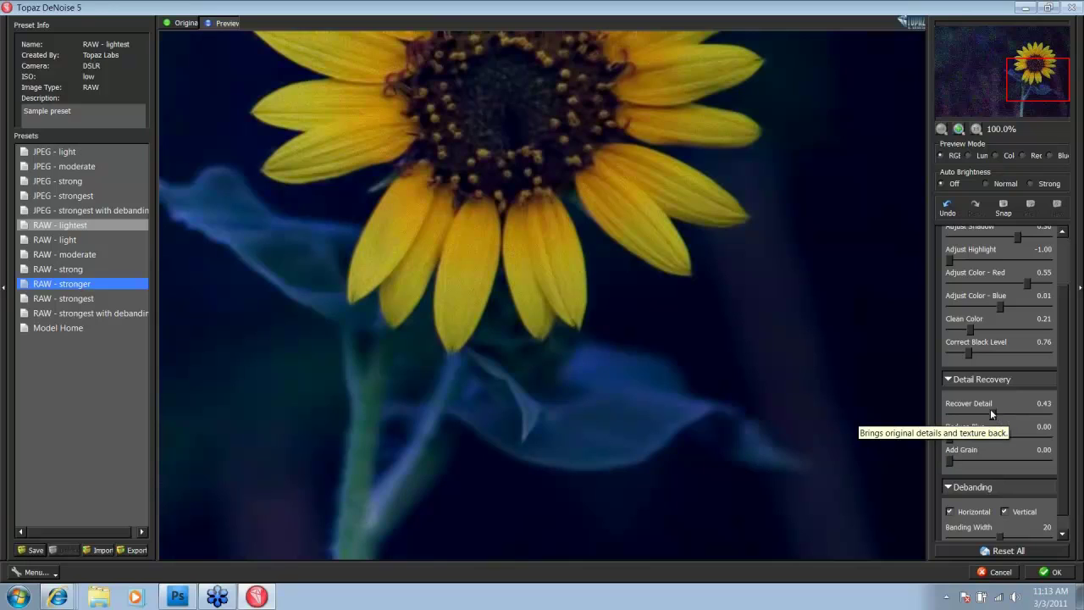
{"action": "left_click_drag", "start_coordinate": [990, 408], "coordinate": [992, 411]}
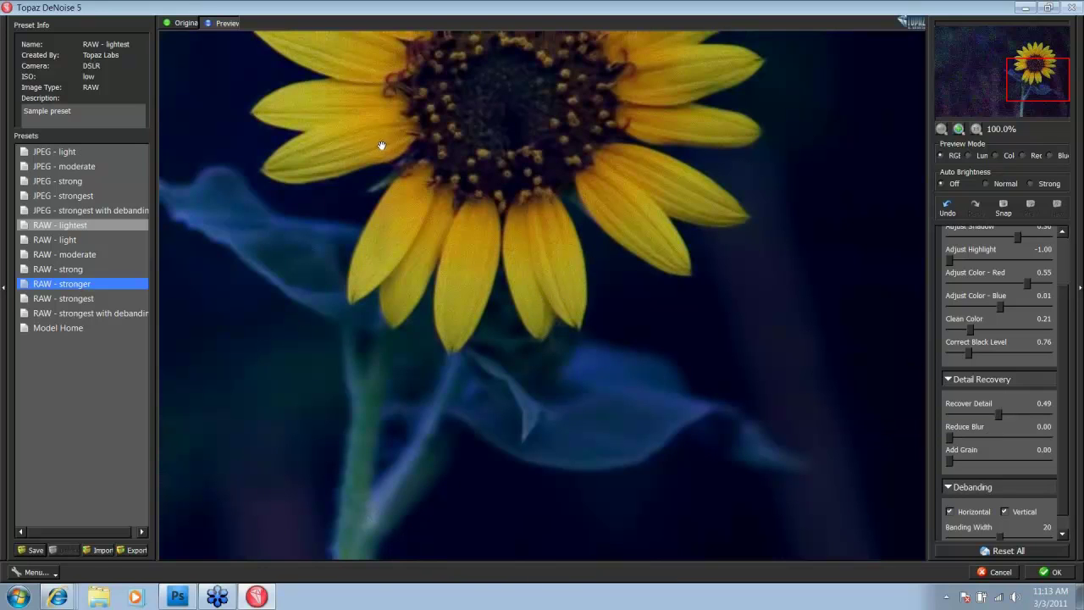
{"action": "left_click", "coordinate": [356, 182]}
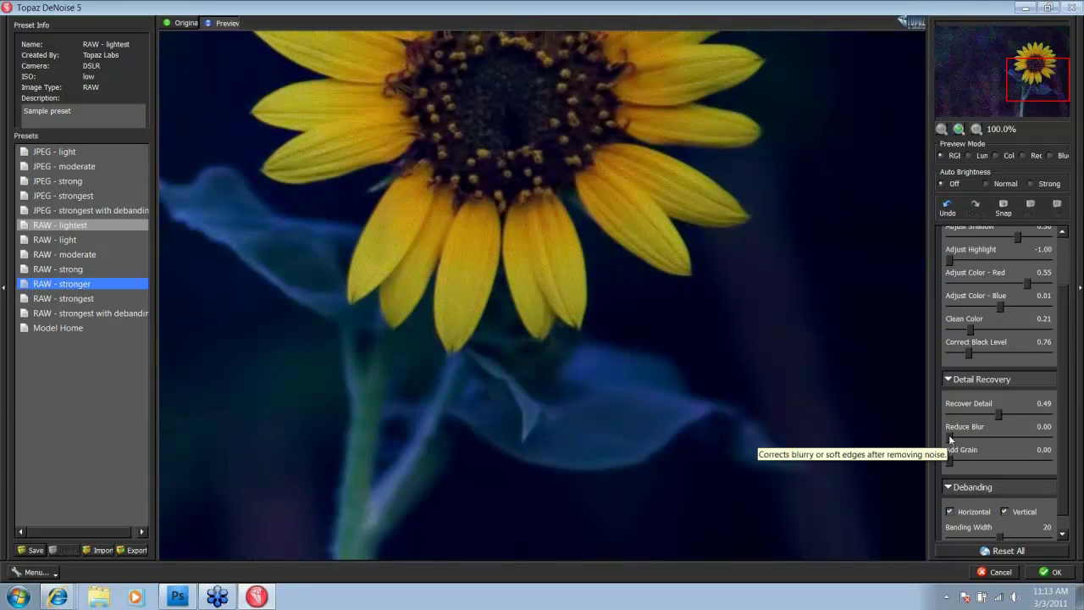
{"action": "left_click_drag", "start_coordinate": [950, 436], "coordinate": [961, 438]}
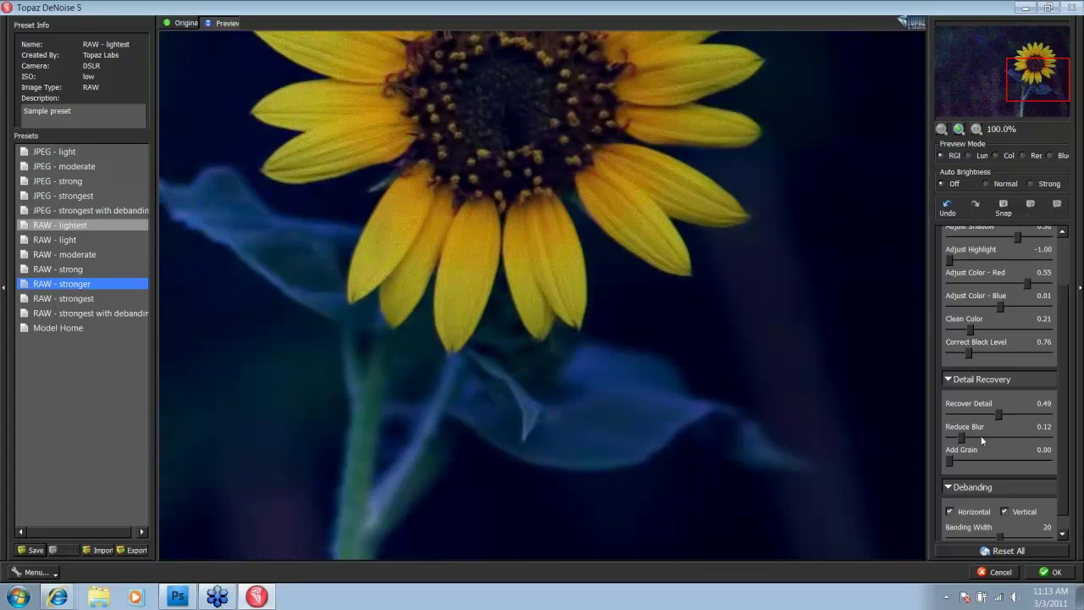
{"action": "left_click_drag", "start_coordinate": [962, 437], "coordinate": [958, 438]}
Step: Set Add Grain to 0.26 and compare it with the original on the flower's stem
{"action": "left_click", "coordinate": [628, 343]}
{"action": "left_click_drag", "start_coordinate": [950, 464], "coordinate": [971, 465]}
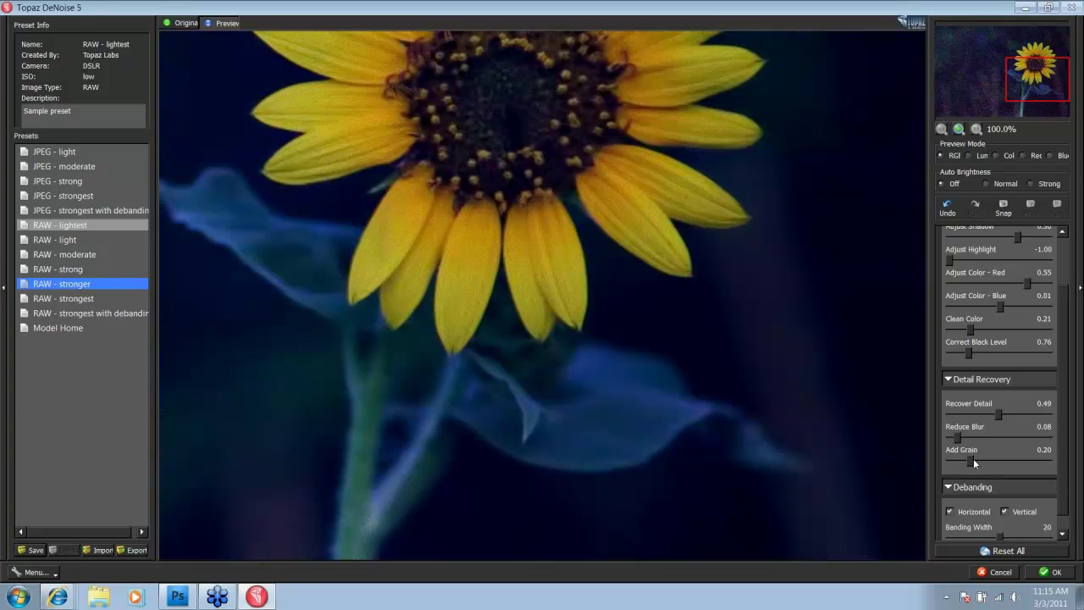
{"action": "left_click_drag", "start_coordinate": [976, 459], "coordinate": [977, 458]}
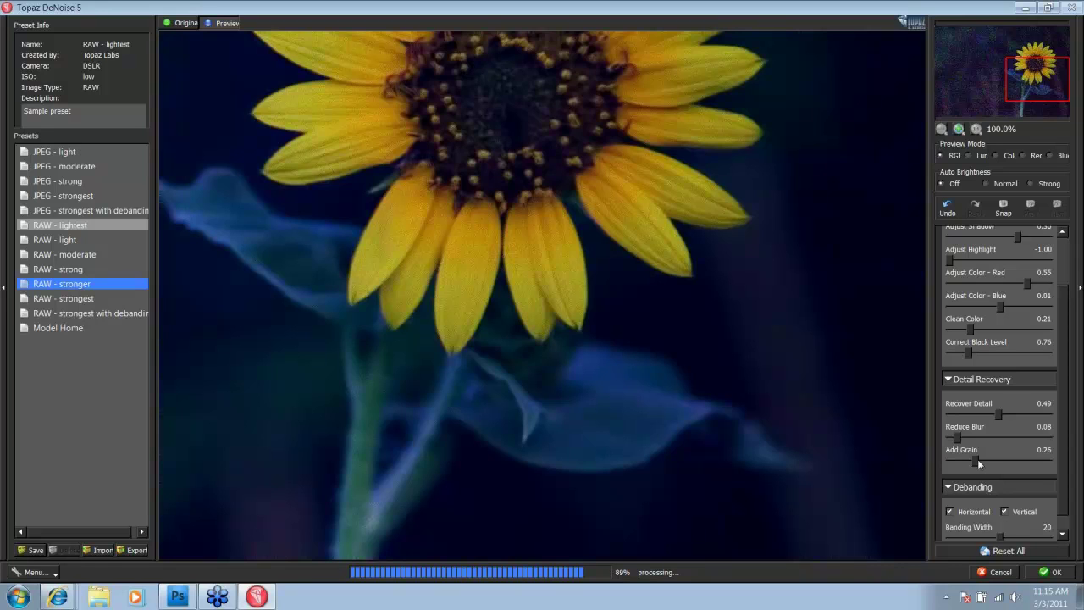
{"action": "left_click", "coordinate": [753, 321]}
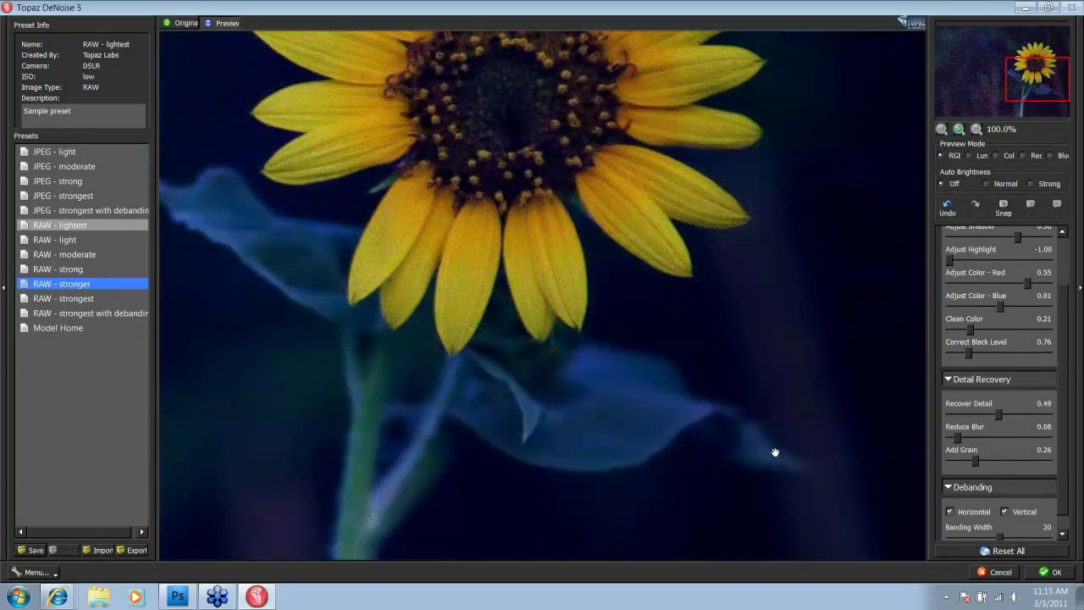
{"action": "left_click", "coordinate": [774, 453]}
{"action": "left_click_drag", "start_coordinate": [774, 453], "coordinate": [689, 213]}
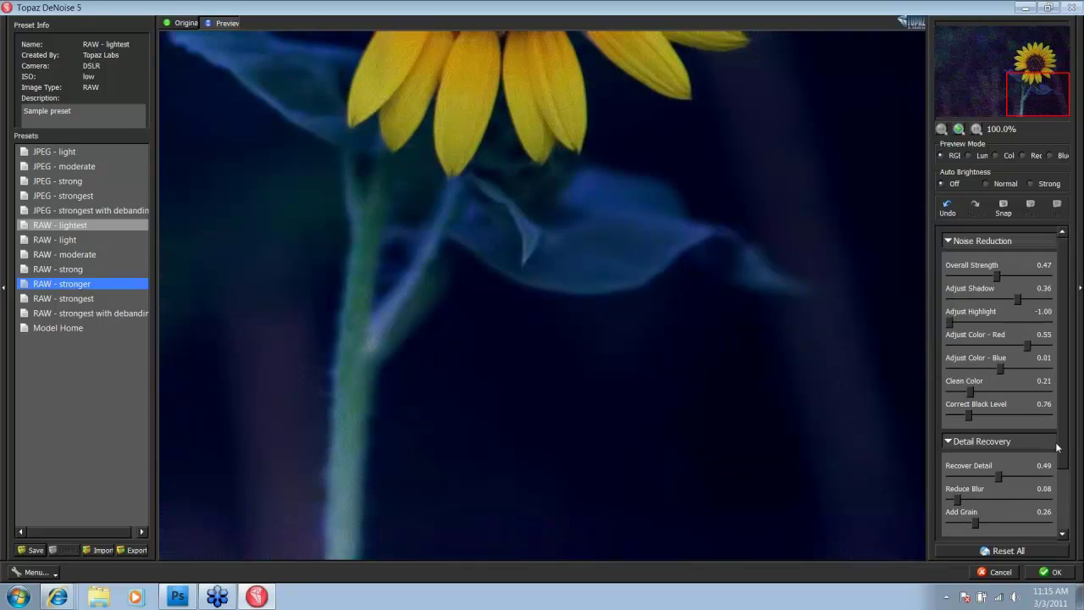
Step: Apply the tuned DeNoise settings to the sunflower's Background copy layer in Photoshop
{"action": "scroll", "coordinate": [1016, 360], "scroll_direction": "up", "scroll_amount": 2}
{"action": "left_click", "coordinate": [1054, 572]}
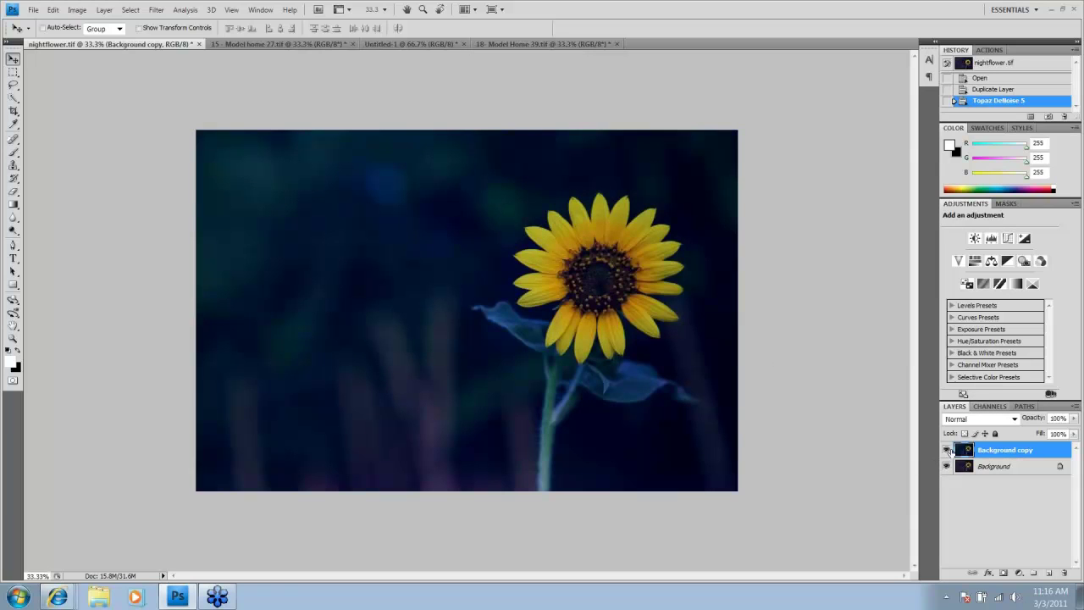
{"action": "left_click", "coordinate": [946, 449]}
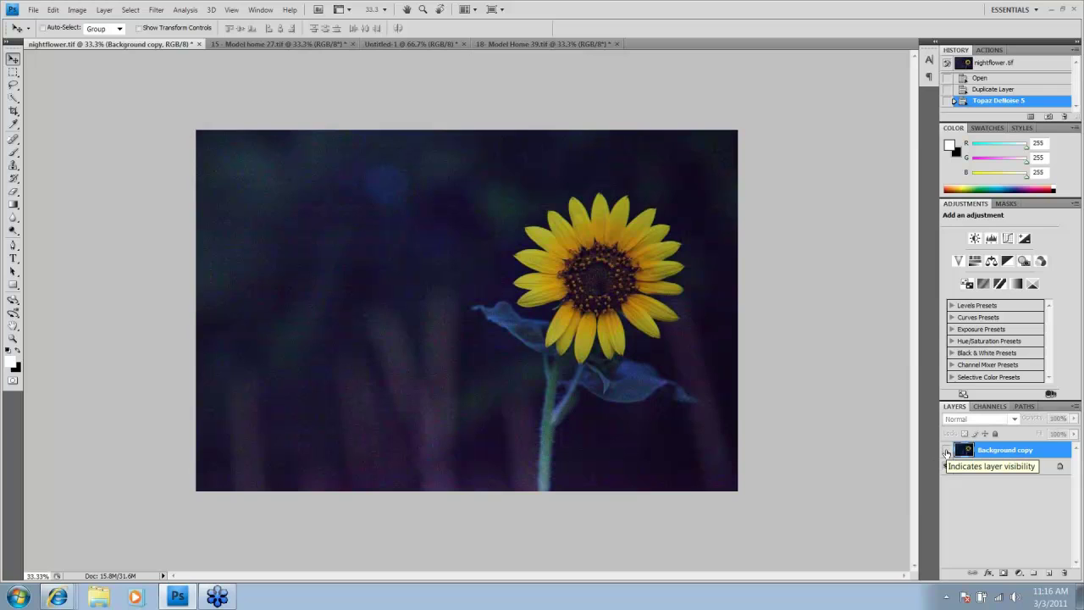
{"action": "left_click", "coordinate": [946, 449]}
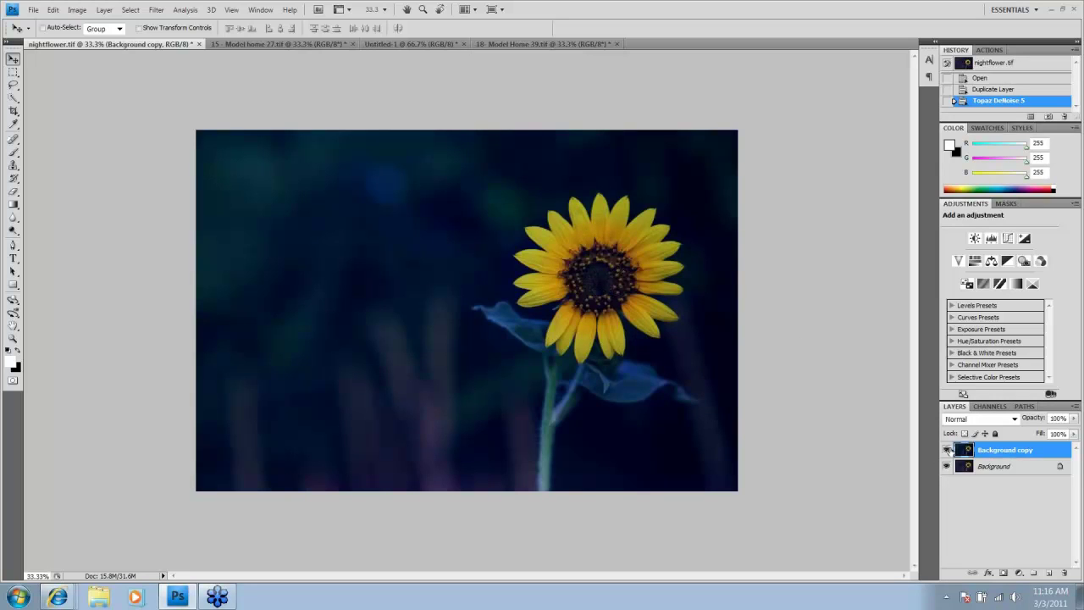
{"action": "left_click", "coordinate": [946, 450]}
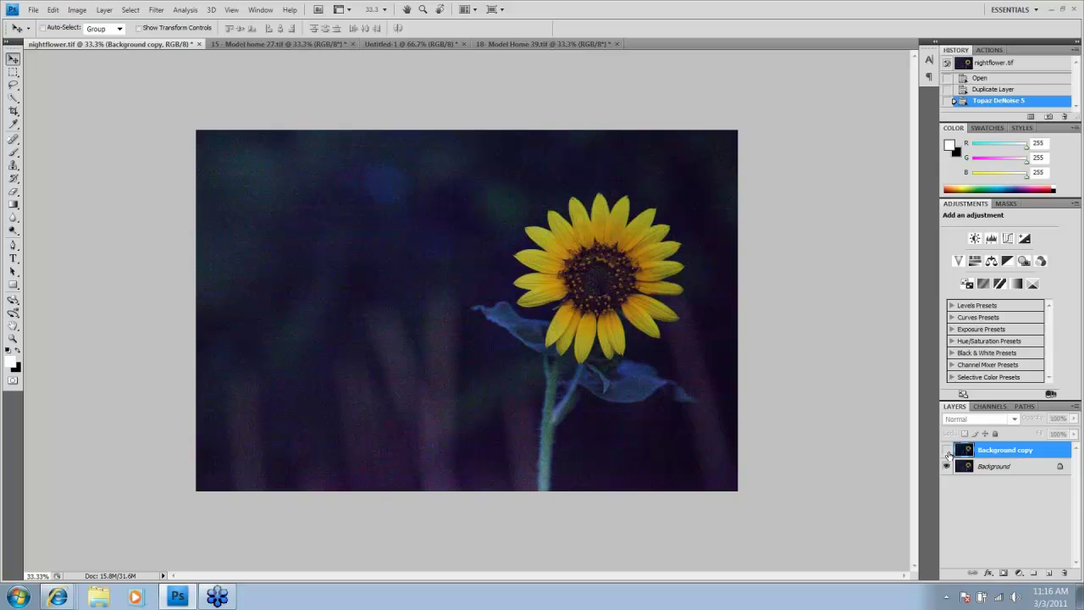
{"action": "left_click", "coordinate": [947, 449]}
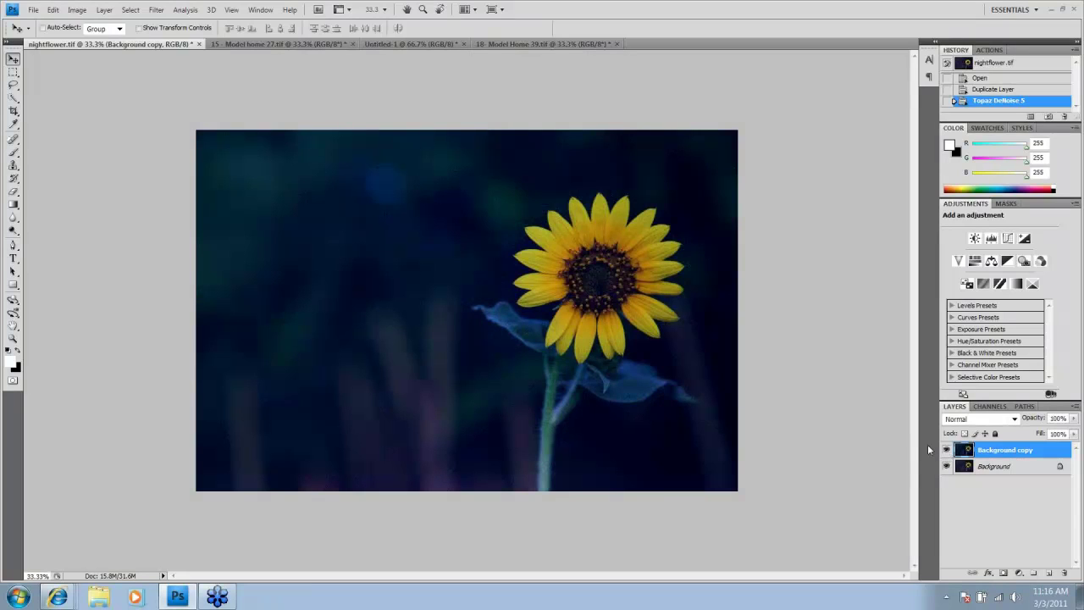
Step: Switch to the 15 - Model home 27.tif bench night scene document
{"action": "left_click", "coordinate": [303, 46]}
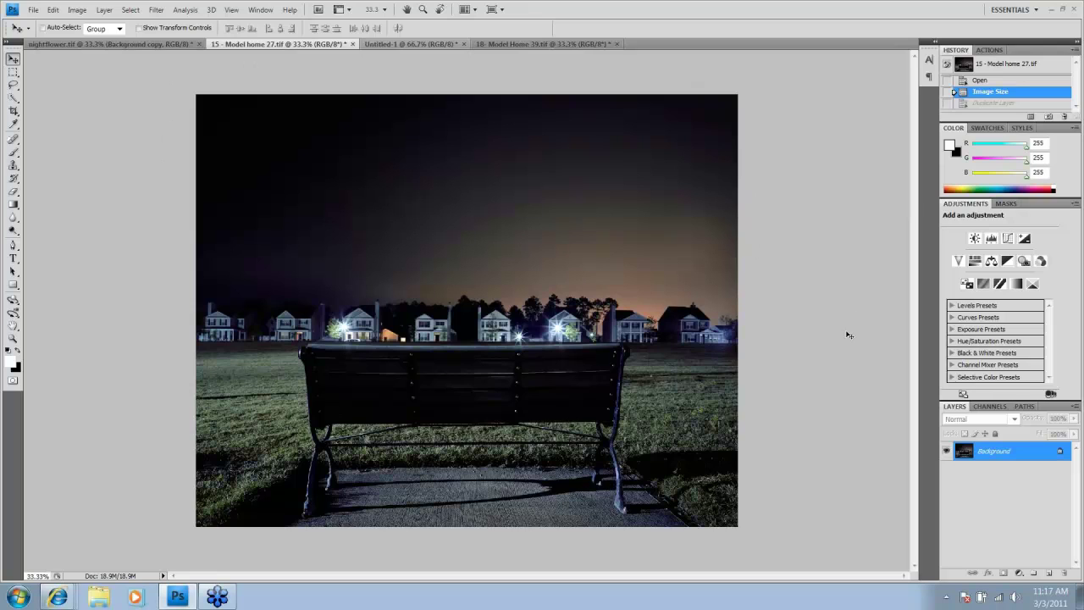
Step: Duplicate the bench photo's Background layer into a Background copy
{"action": "left_click_drag", "start_coordinate": [967, 450], "coordinate": [1053, 573]}
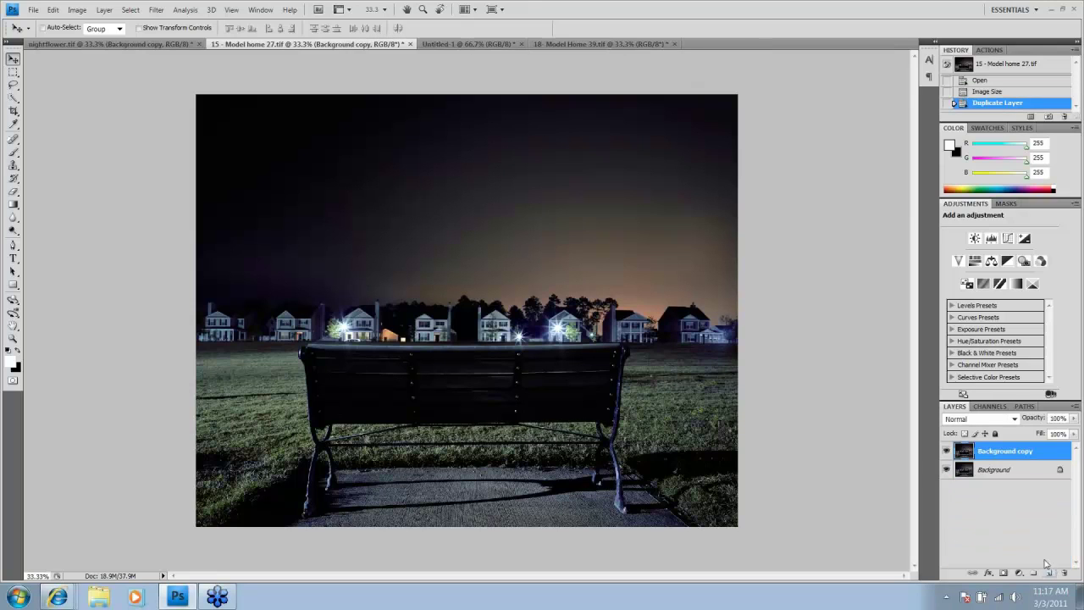
{"action": "left_click", "coordinate": [156, 10]}
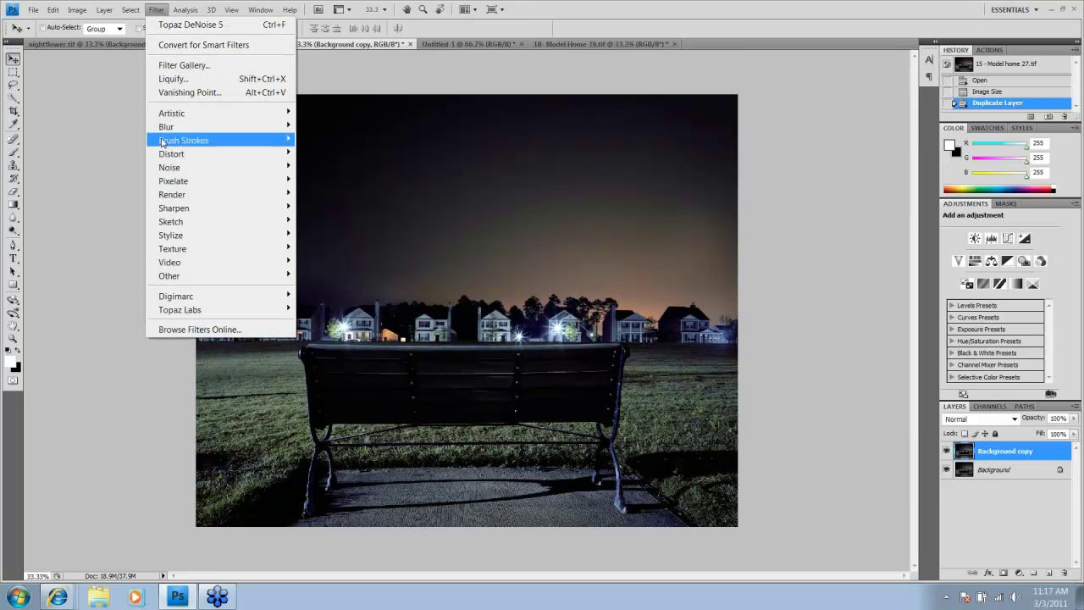
{"action": "left_click", "coordinate": [872, 432]}
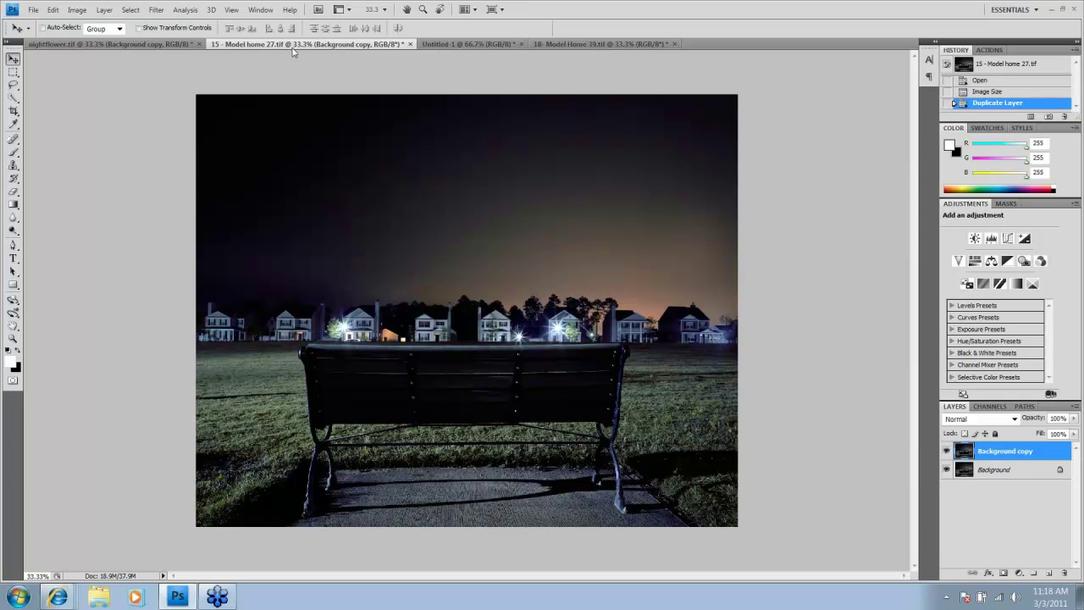
{"action": "left_click", "coordinate": [156, 10]}
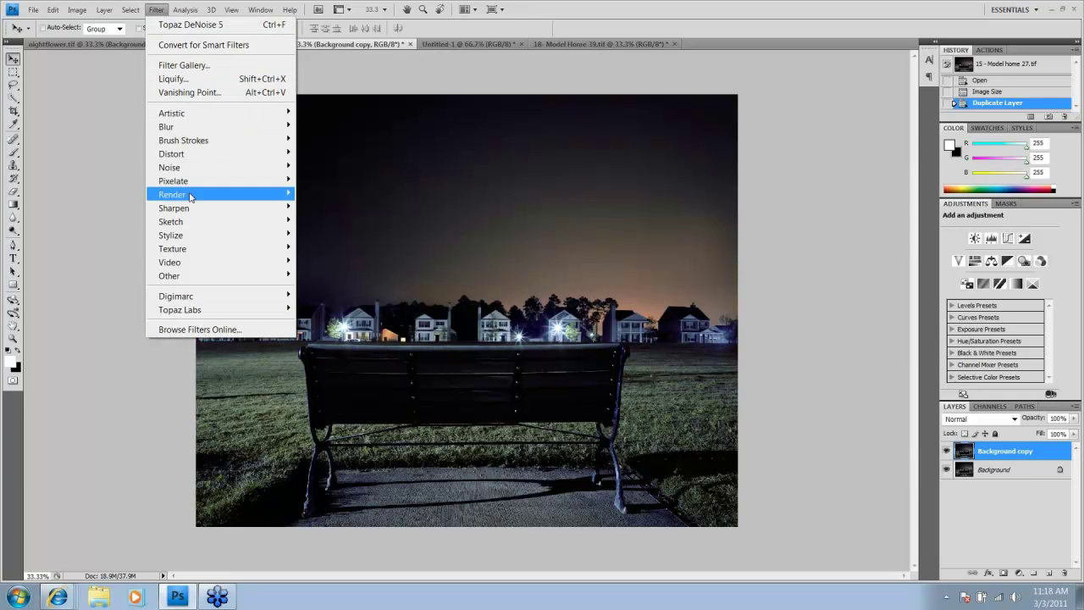
Step: Launch Topaz DeNoise 5 on the copy layer and reset all noise settings to zero
{"action": "mouse_move", "coordinate": [212, 311]}
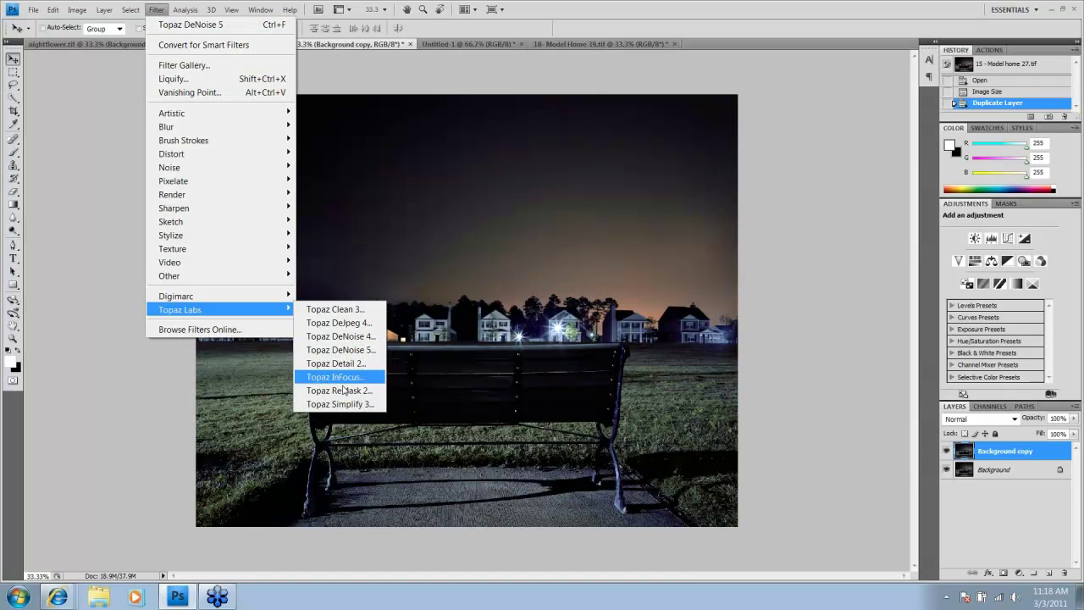
{"action": "left_click", "coordinate": [347, 349]}
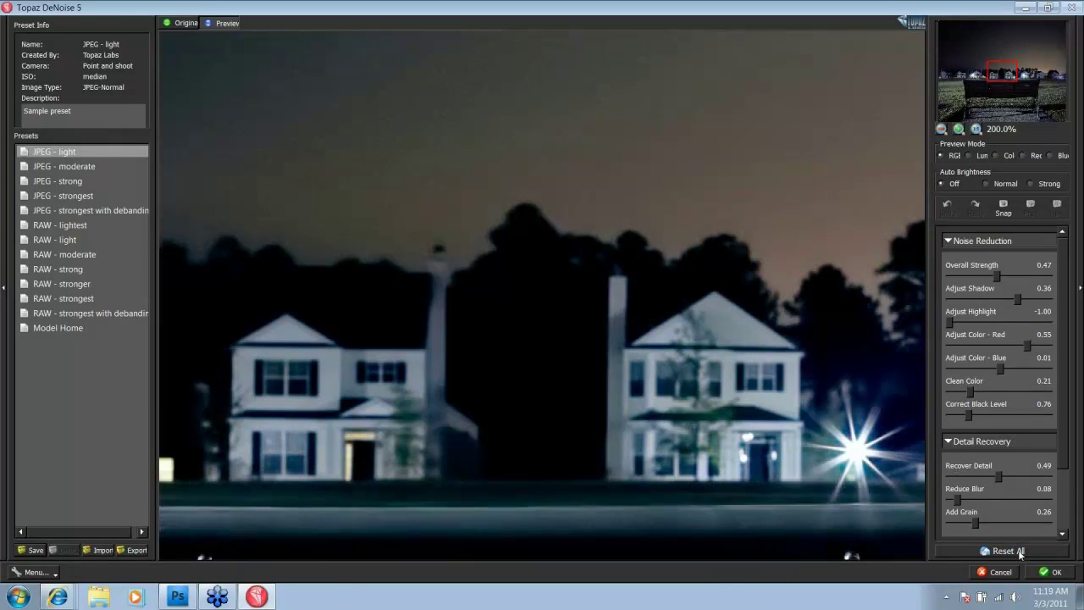
{"action": "left_click", "coordinate": [1021, 552]}
Step: Set Overall Strength to 0.22 while previewing the night sky
{"action": "left_click_drag", "start_coordinate": [861, 342], "coordinate": [866, 51]}
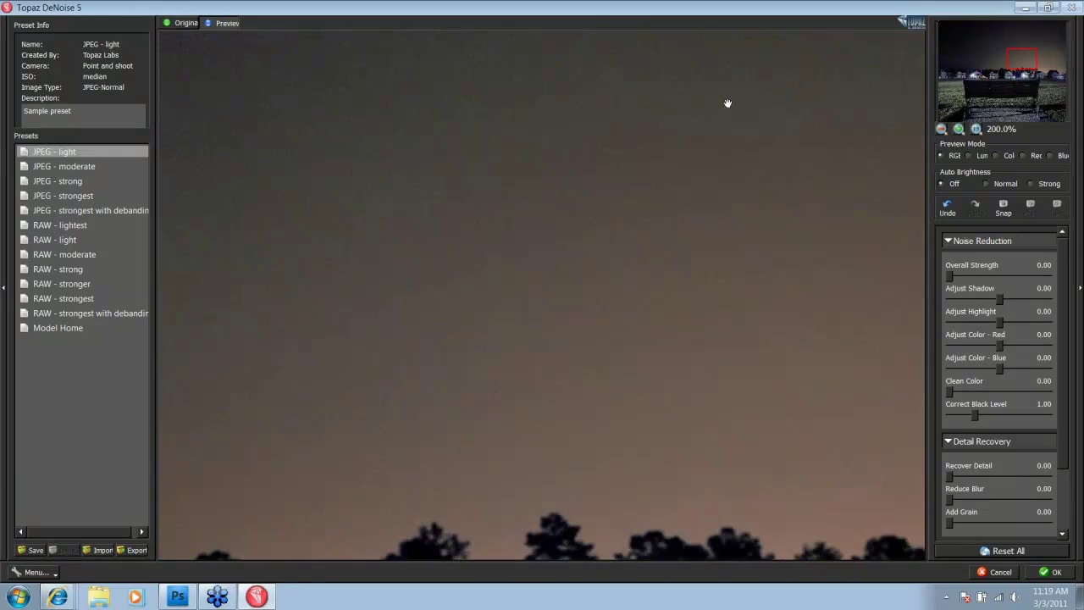
{"action": "left_click_drag", "start_coordinate": [738, 104], "coordinate": [680, 317]}
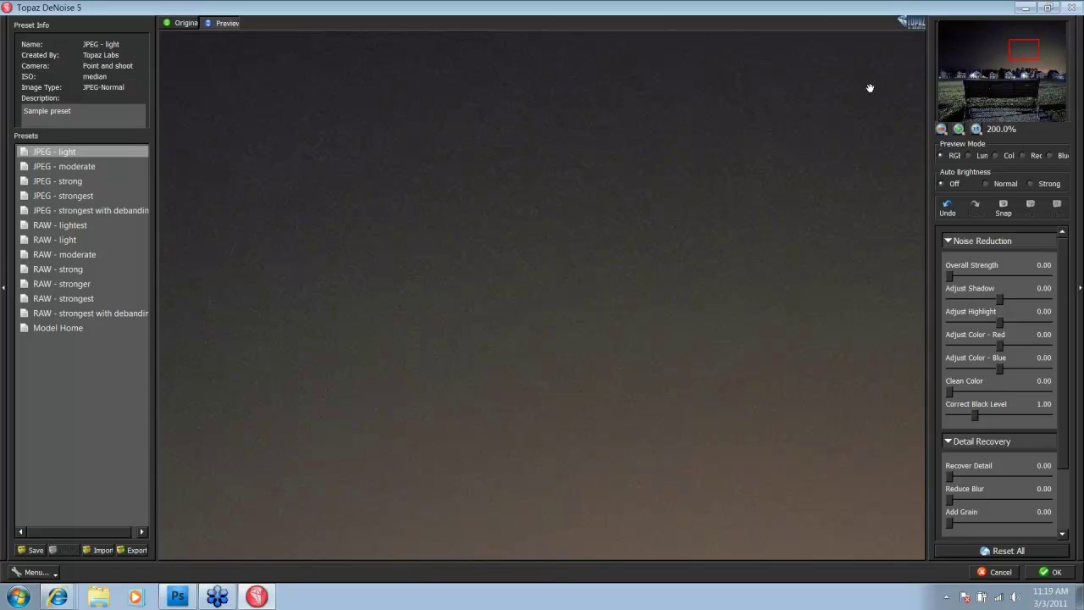
{"action": "left_click_drag", "start_coordinate": [868, 90], "coordinate": [596, 104]}
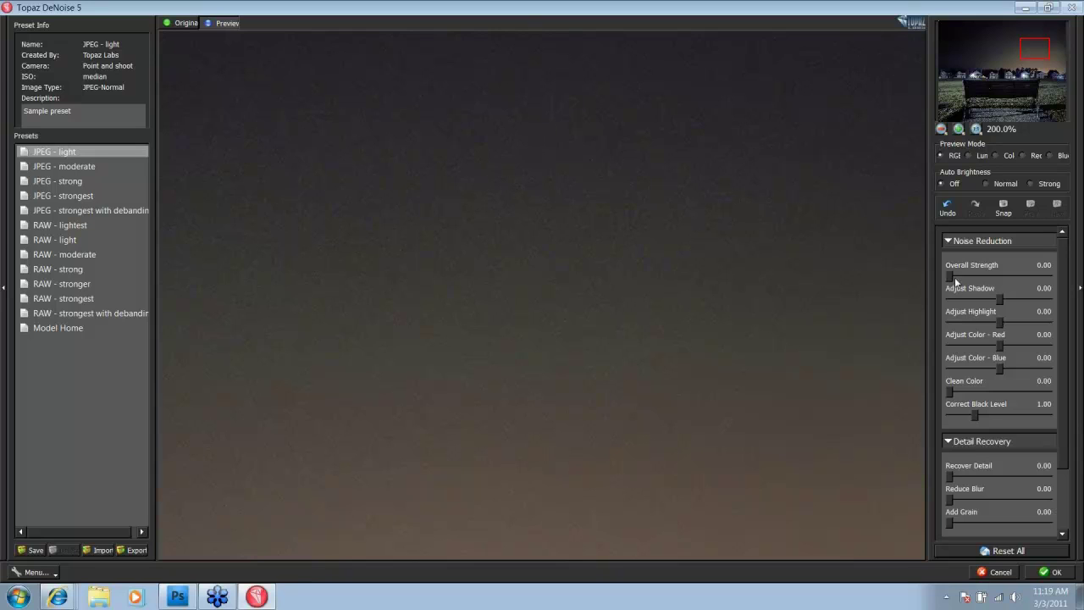
{"action": "left_click_drag", "start_coordinate": [951, 278], "coordinate": [973, 277]}
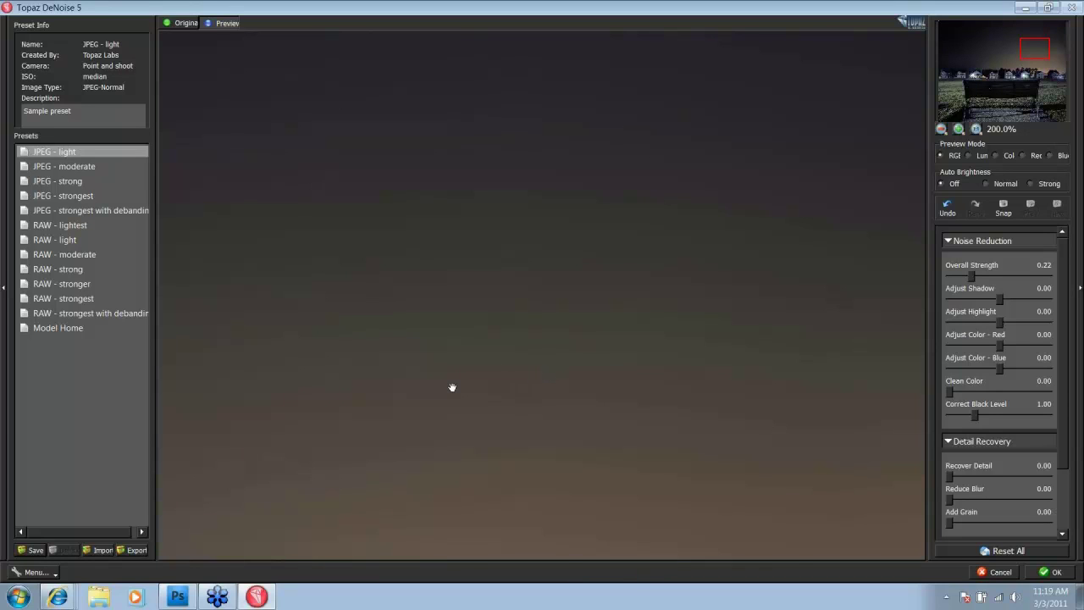
Step: Apply the Model Home preset, giving Overall Strength 0.23 and Adjust Shadow -0.58
{"action": "left_click", "coordinate": [28, 551]}
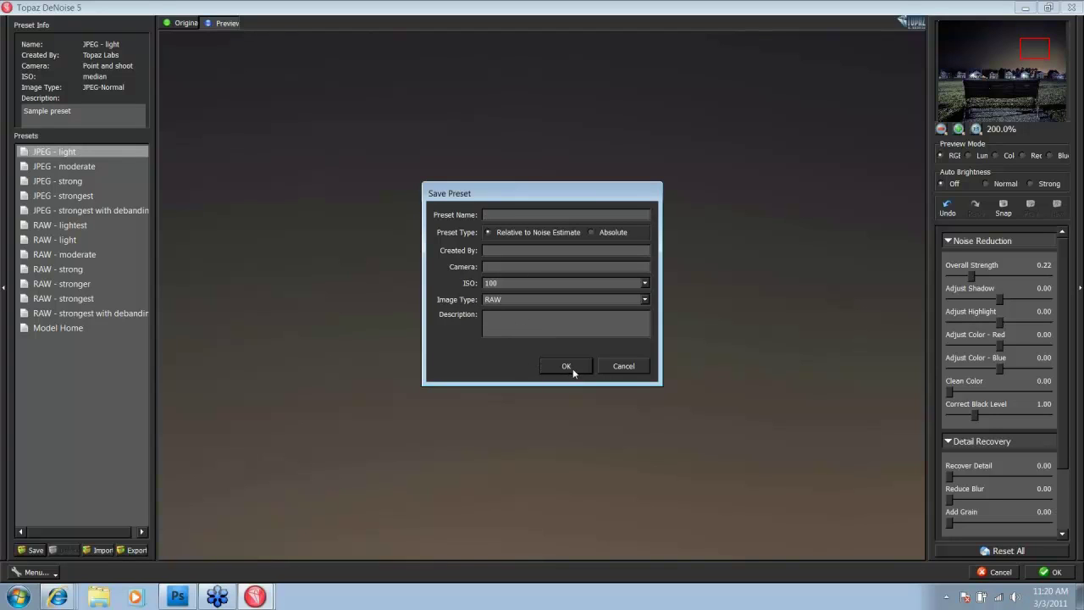
{"action": "left_click", "coordinate": [609, 366]}
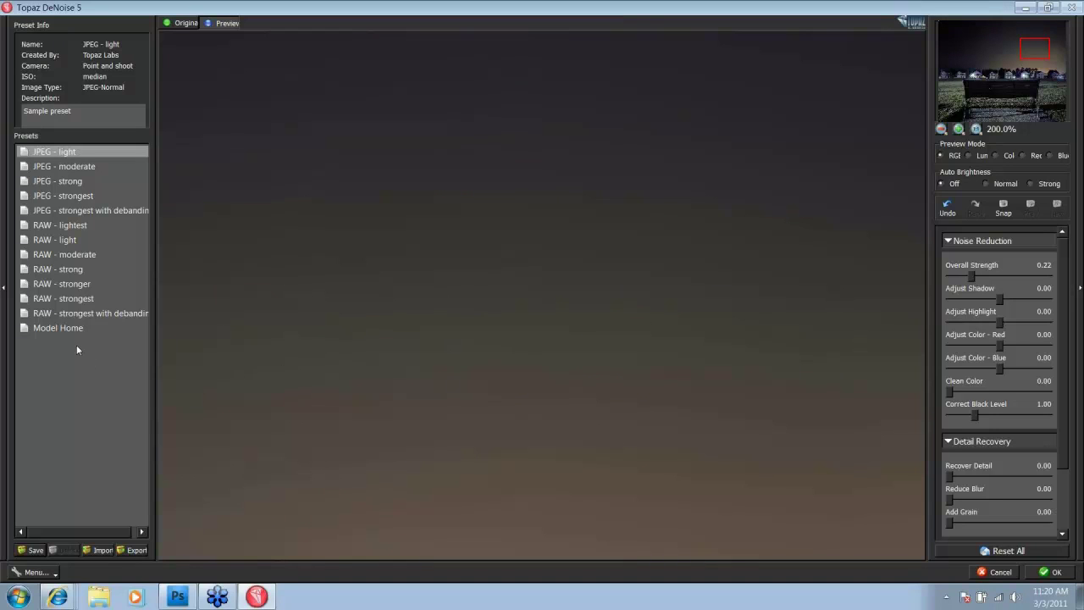
{"action": "left_click", "coordinate": [55, 330]}
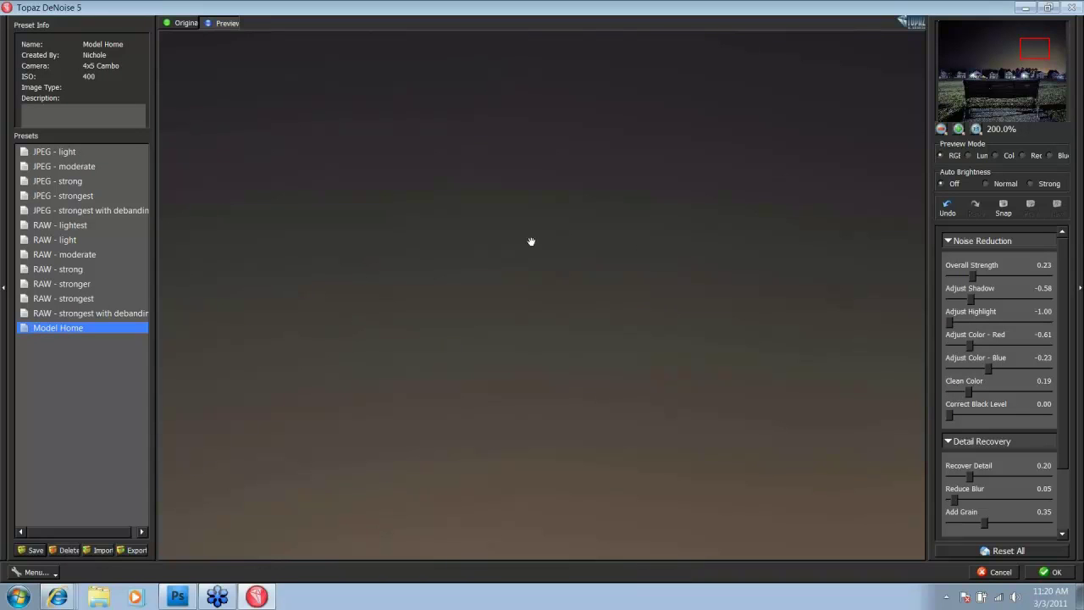
Step: Compare the Model Home result with the original in the darker top-right sky
{"action": "left_click", "coordinate": [602, 296]}
{"action": "left_click_drag", "start_coordinate": [1037, 49], "coordinate": [1044, 44]}
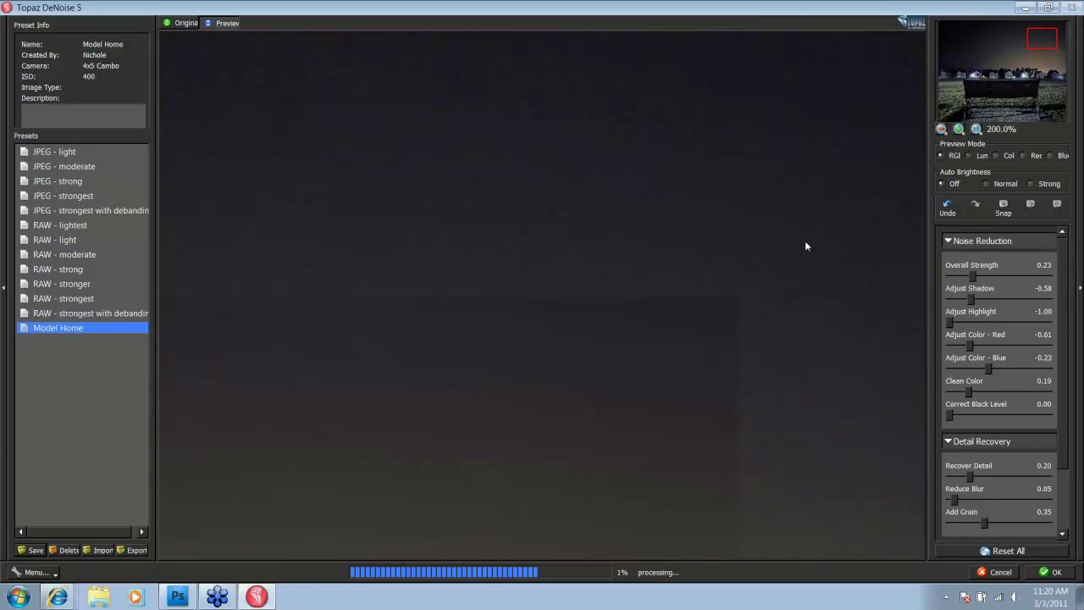
{"action": "left_click", "coordinate": [699, 257]}
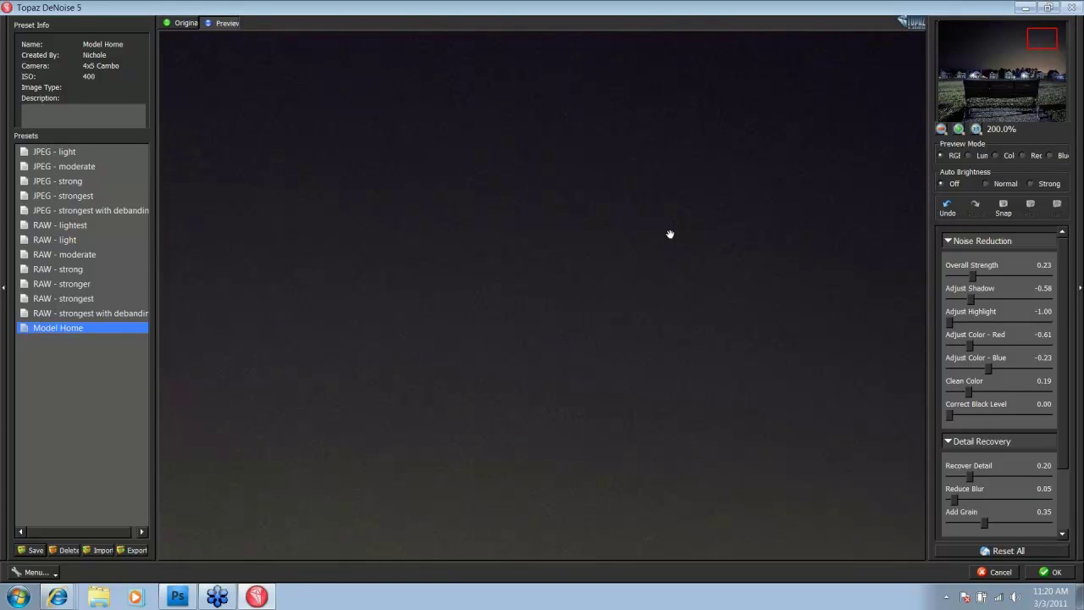
Step: Apply DeNoise to the bench photo, then duplicate the Background layer of 18- Model Home 39.tif
{"action": "left_click", "coordinate": [1053, 573]}
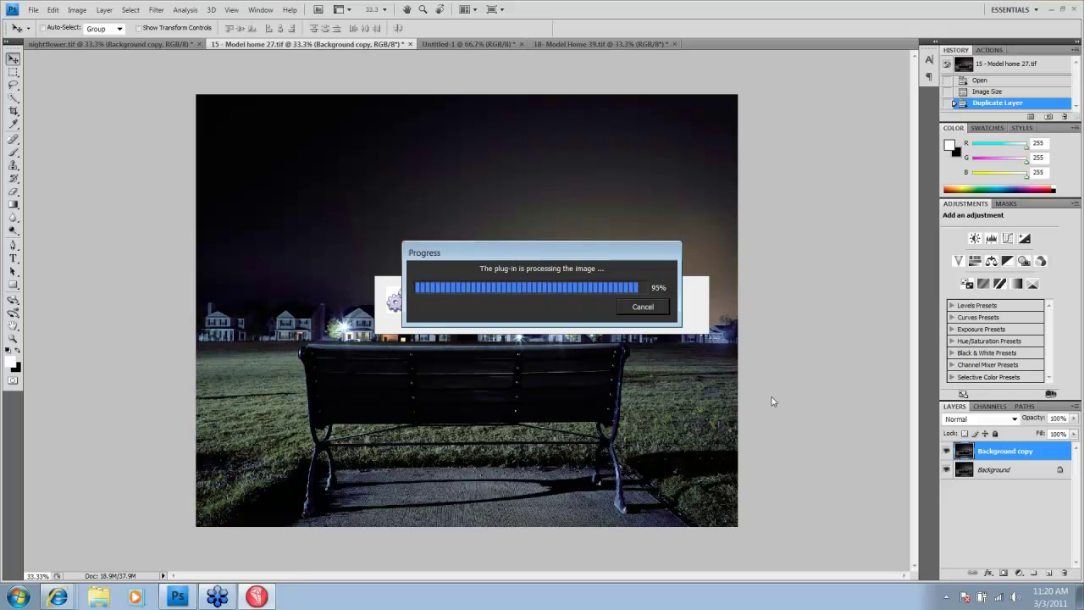
{"action": "left_click", "coordinate": [568, 46]}
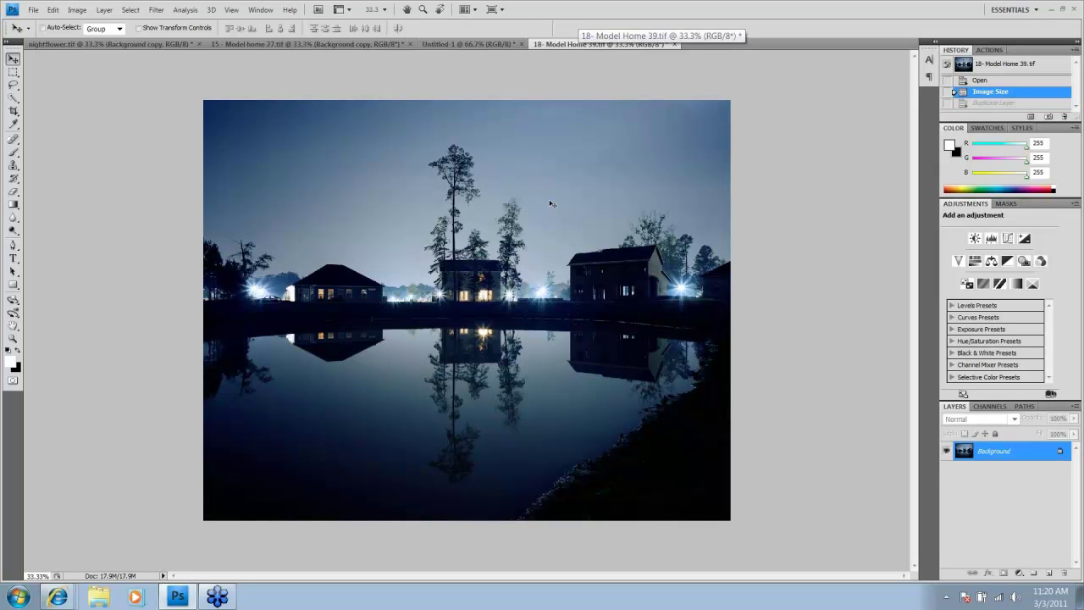
{"action": "left_click_drag", "start_coordinate": [1006, 452], "coordinate": [1048, 573]}
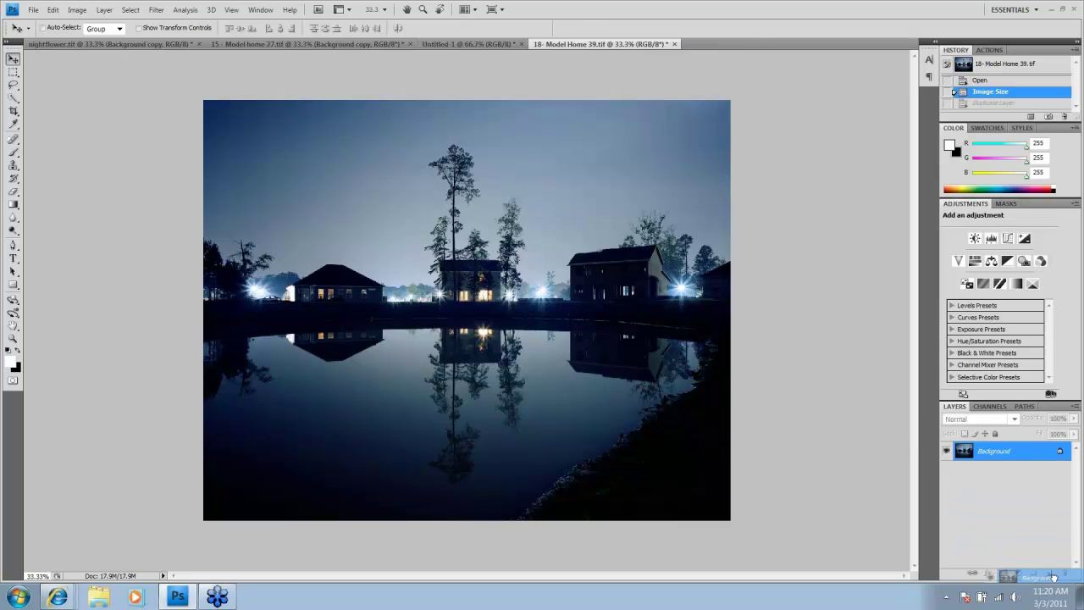
Step: Launch Topaz DeNoise 5 on the lake photo's Background copy layer
{"action": "left_click", "coordinate": [156, 9]}
{"action": "mouse_move", "coordinate": [292, 310]}
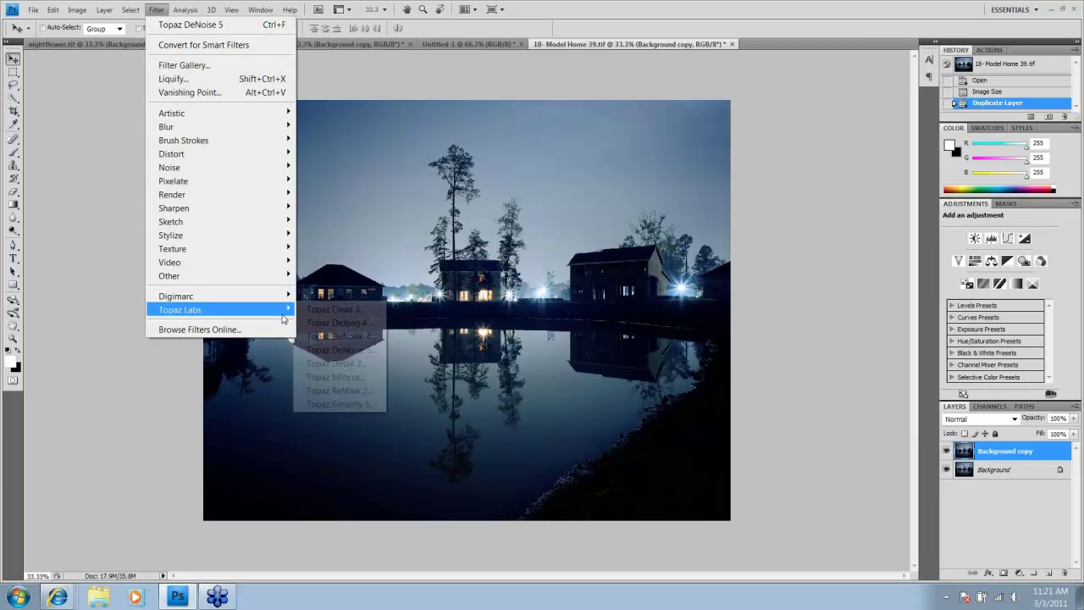
{"action": "left_click", "coordinate": [342, 337]}
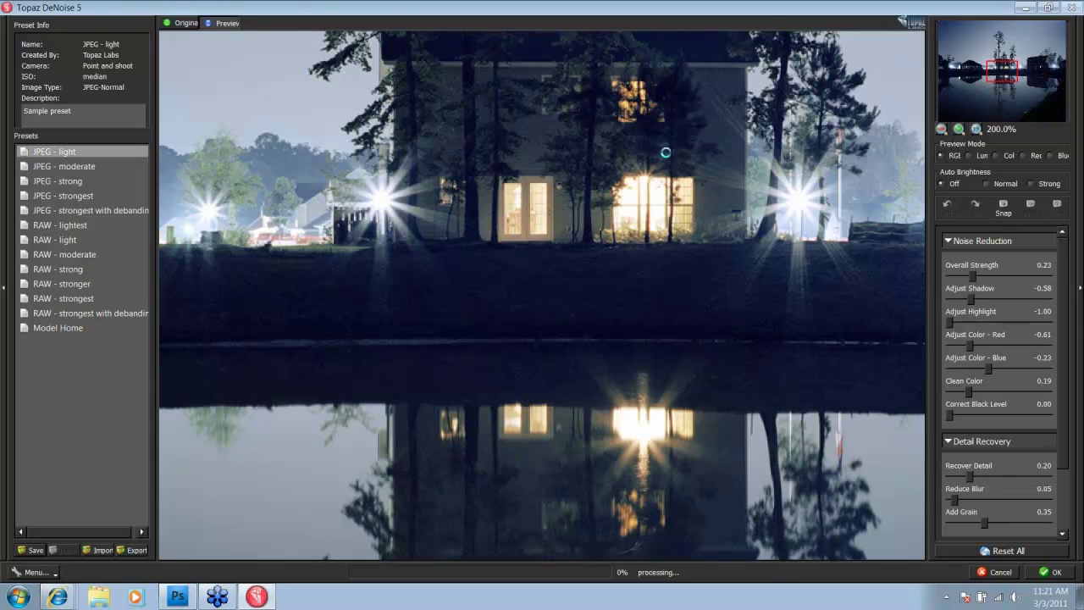
Step: Apply the Model Home preset to the lake photo and inspect the upper-left night sky
{"action": "left_click_drag", "start_coordinate": [1008, 83], "coordinate": [960, 43]}
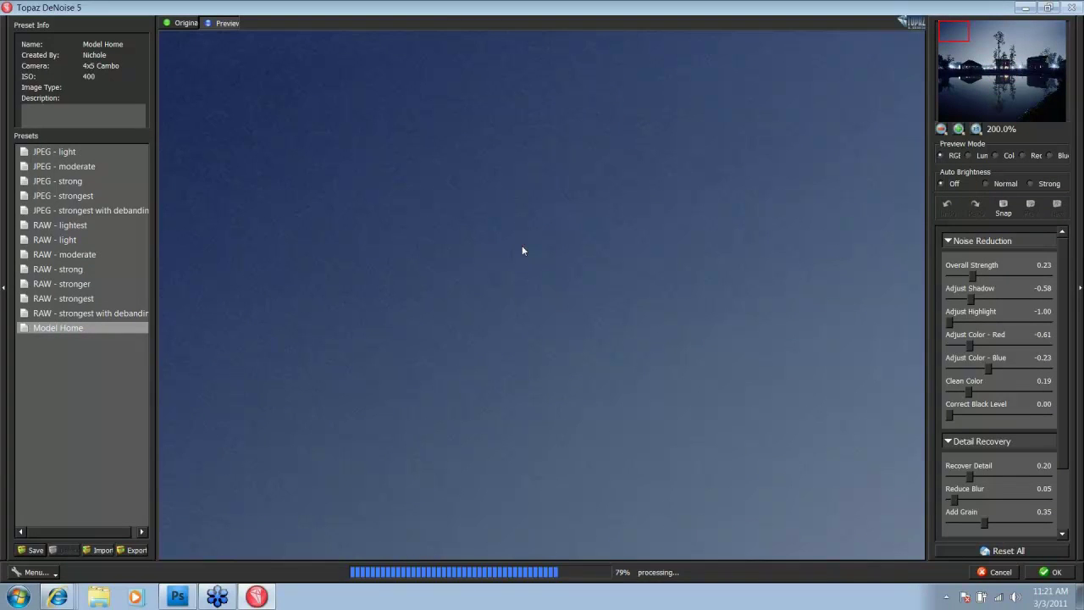
{"action": "left_click", "coordinate": [142, 328]}
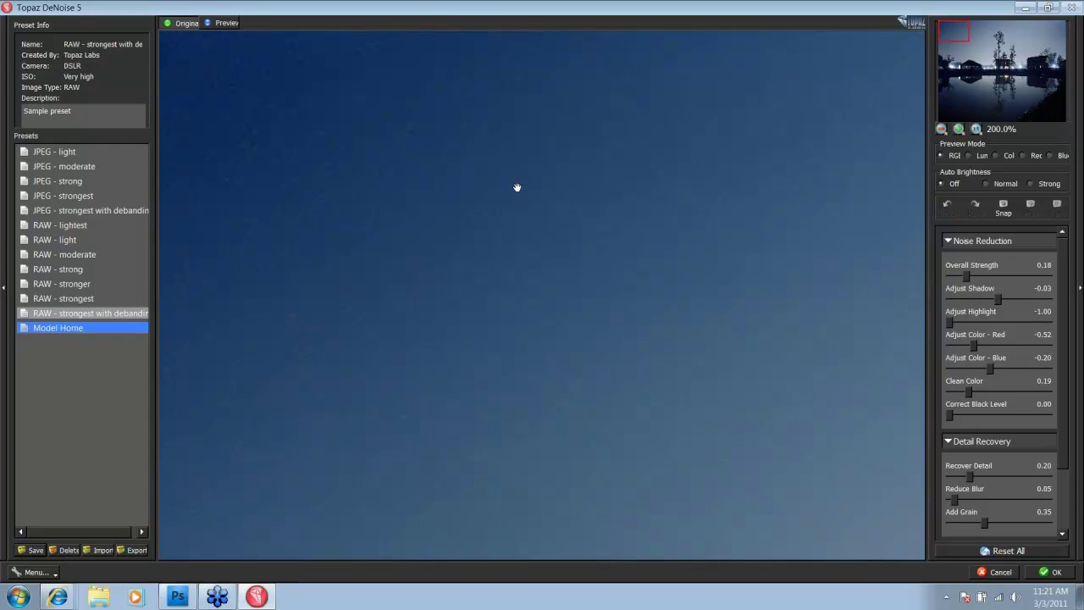
{"action": "left_click_drag", "start_coordinate": [516, 187], "coordinate": [471, 161]}
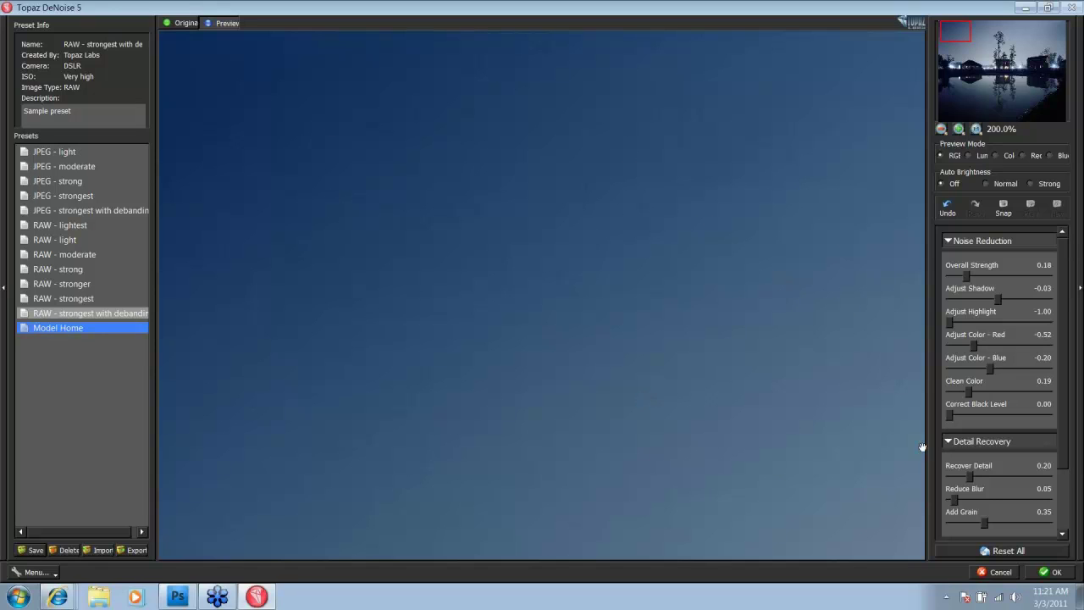
Step: Apply the Model Home denoising to the lake photo's copy layer and send it back to Photoshop
{"action": "left_click", "coordinate": [1061, 574]}
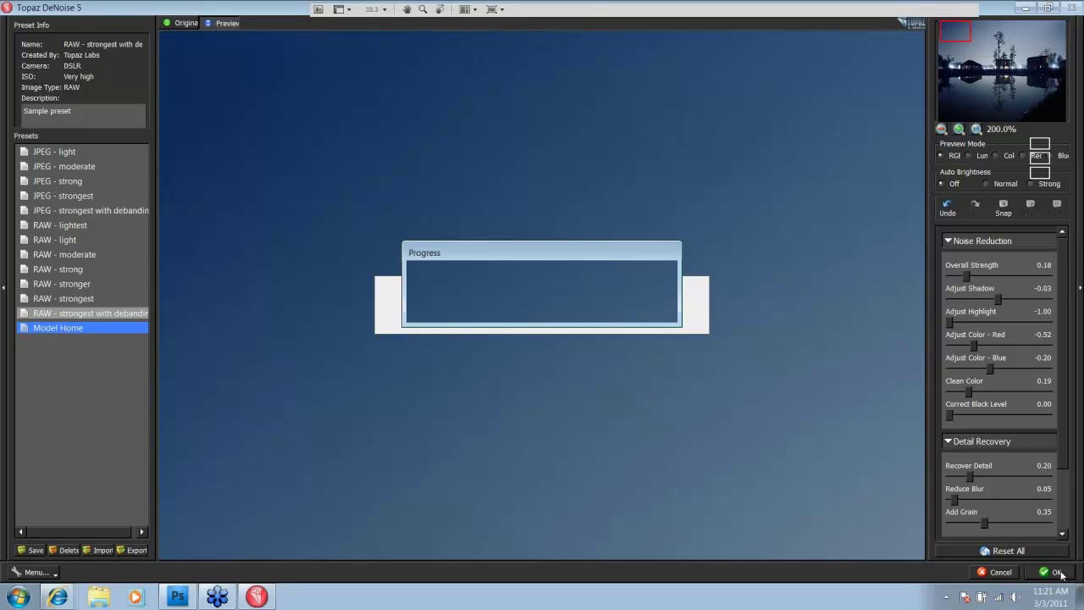